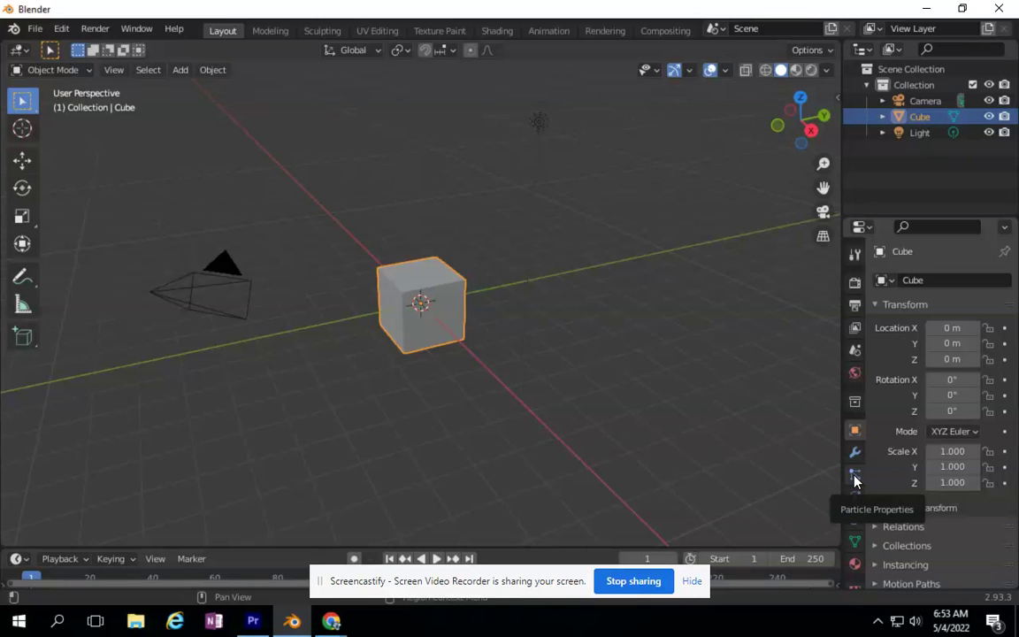
- Add a Hair particle system to the cube with 9000 hairs
{"action": "left_click", "coordinate": [855, 475]}
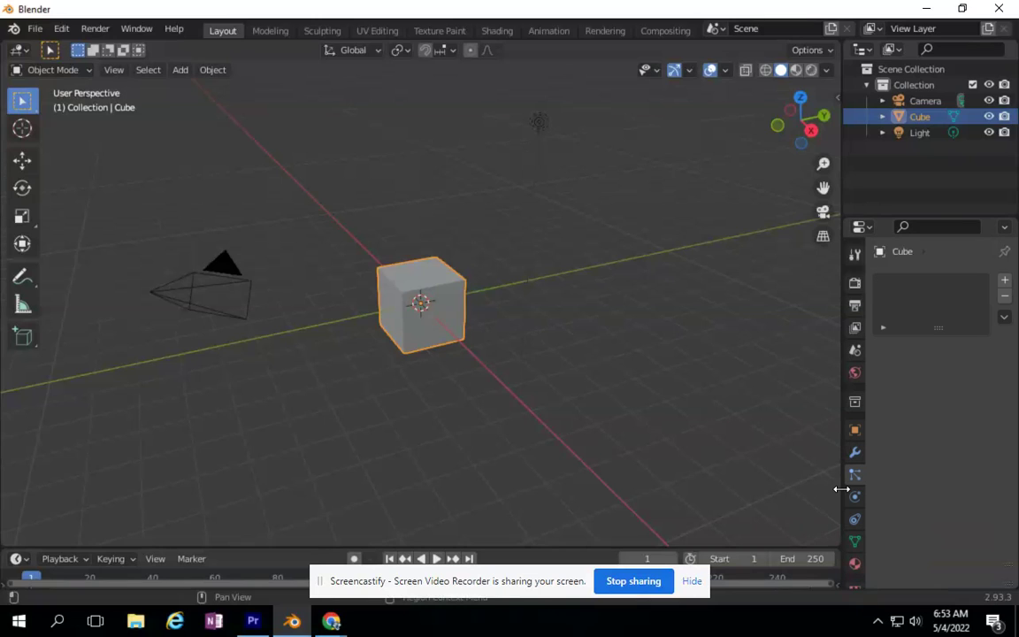
{"action": "left_click", "coordinate": [1006, 282]}
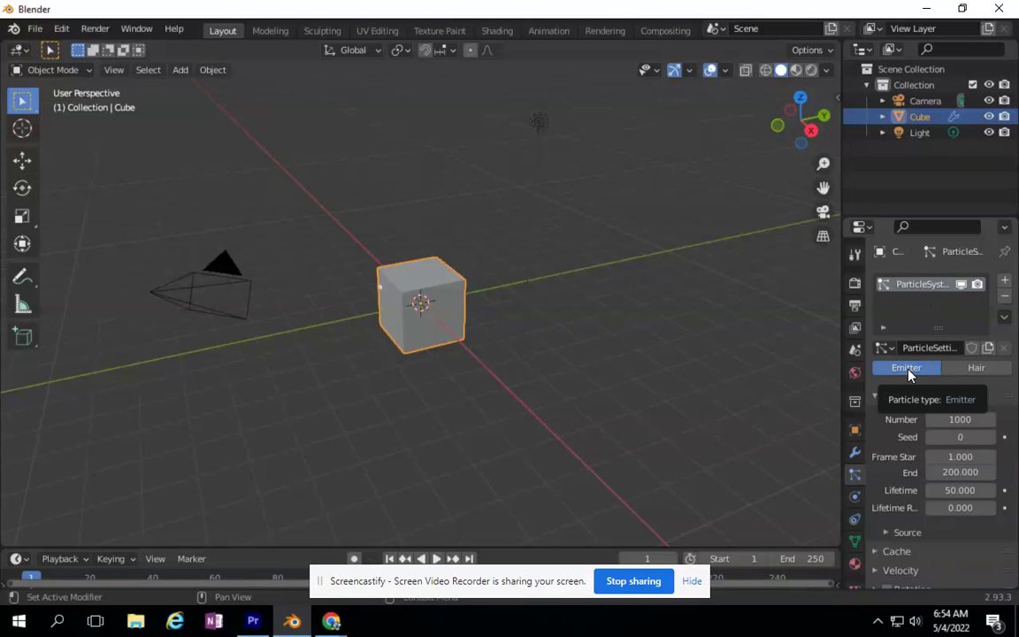
{"action": "left_click", "coordinate": [984, 372]}
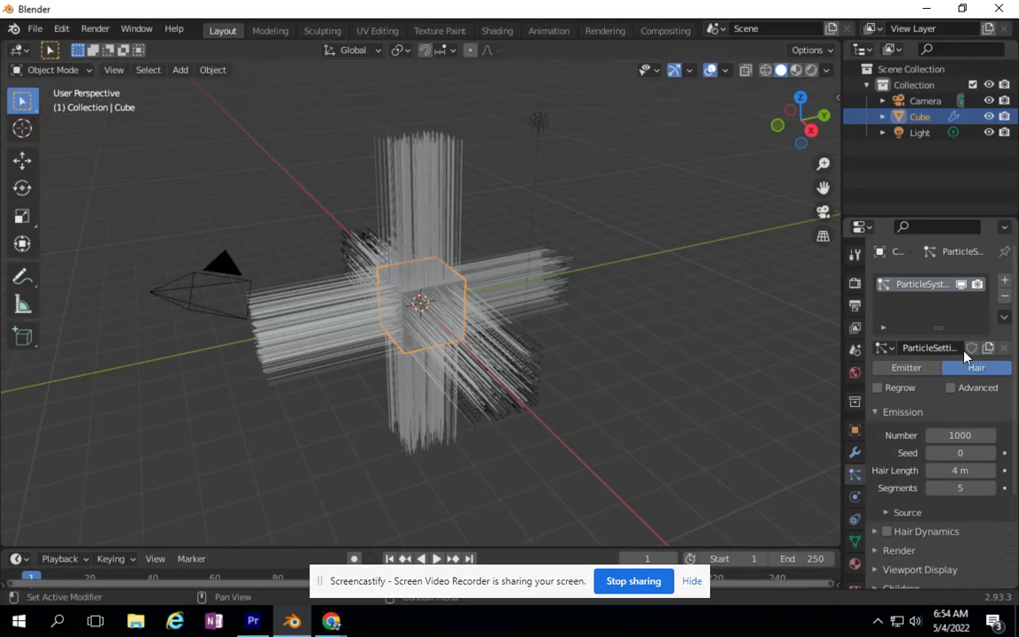
{"action": "left_click", "coordinate": [995, 434]}
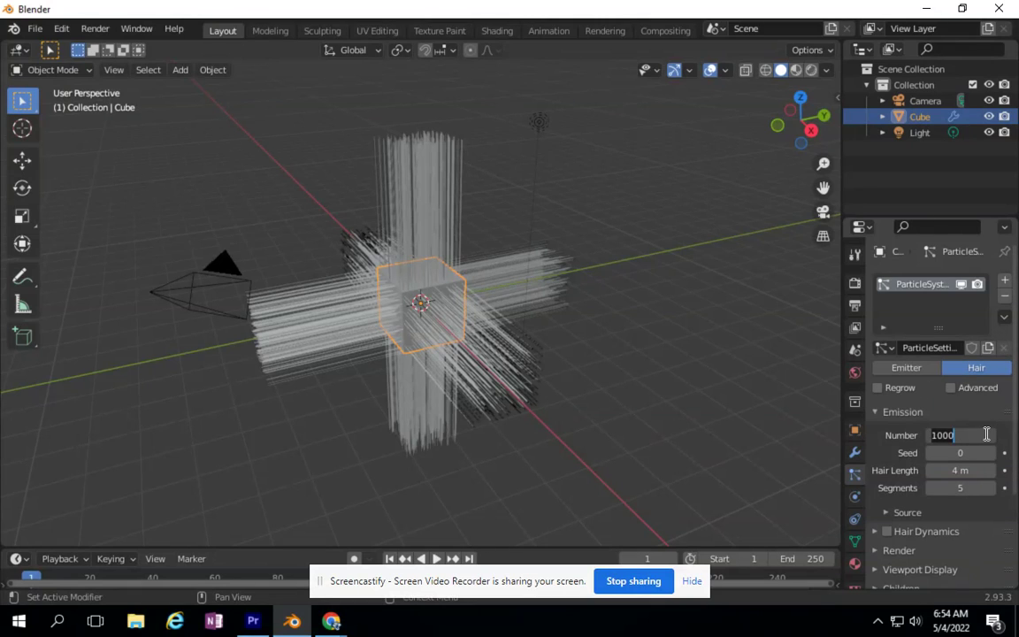
{"action": "type", "text": "9000"}
{"action": "key", "text": "Return"}
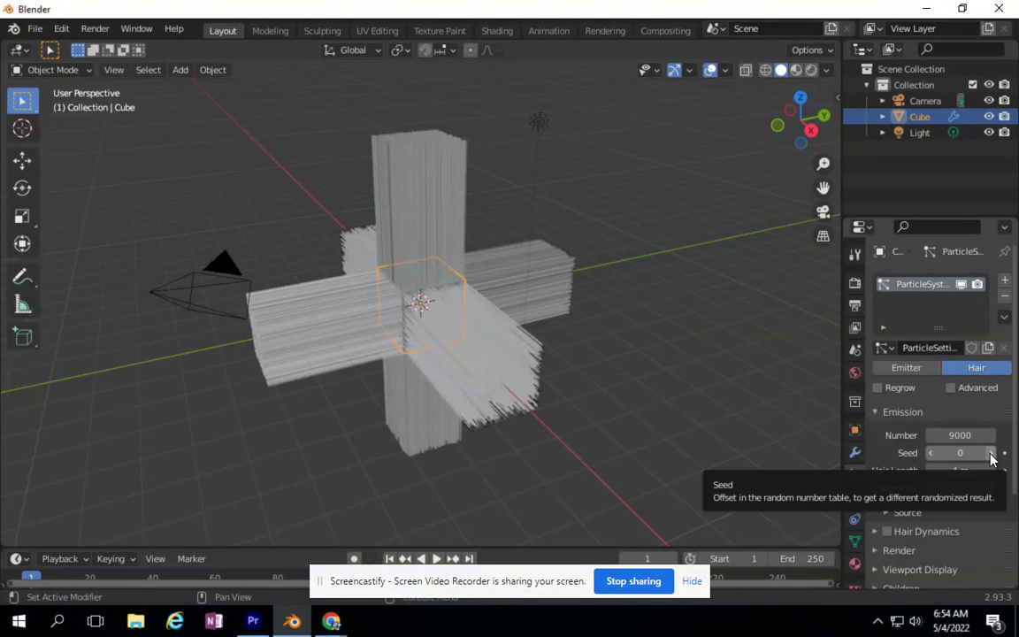
- Set the hair emission seed to 5 and the hair length to 1.54 m
{"action": "left_click", "coordinate": [992, 453]}
{"action": "left_click", "coordinate": [992, 453]}
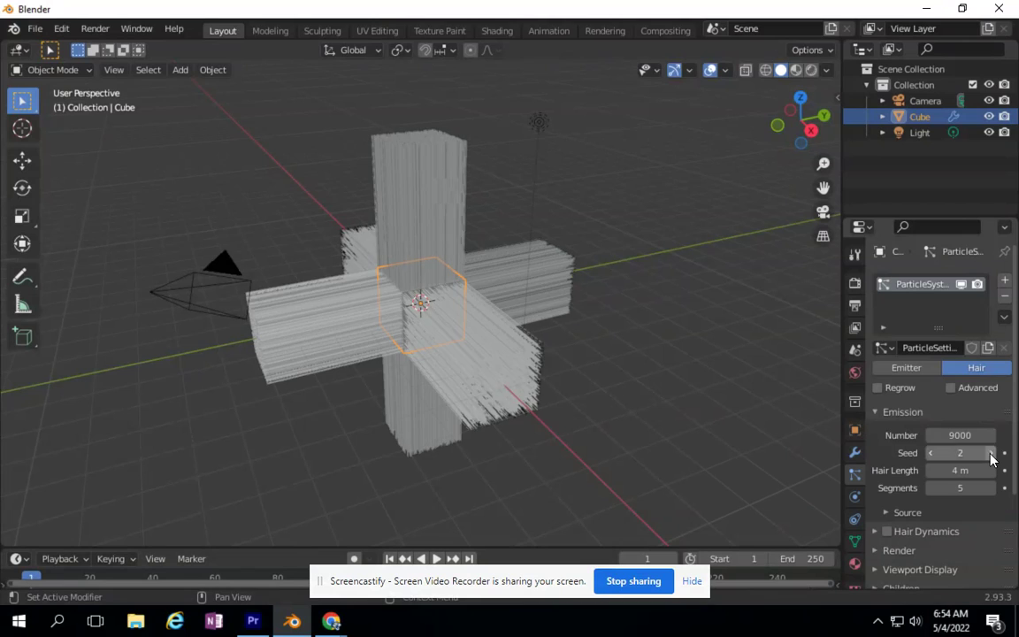
{"action": "left_click", "coordinate": [992, 453]}
{"action": "left_click", "coordinate": [992, 453]}
{"action": "left_click", "coordinate": [992, 453]}
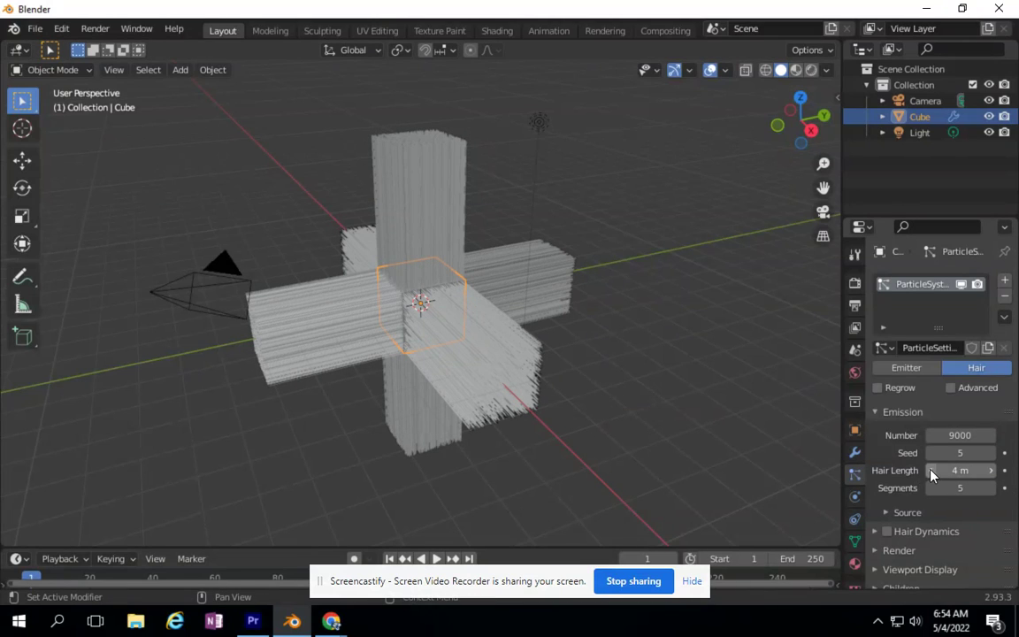
{"action": "left_click_drag", "start_coordinate": [924, 475], "coordinate": [730, 490]}
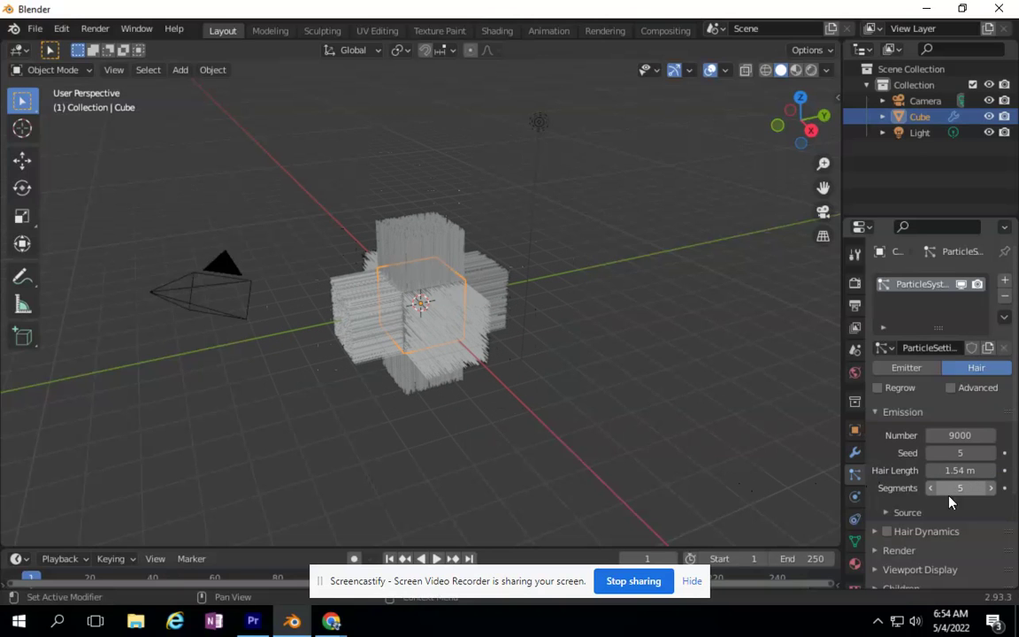
- Set the path steps in the hair's render settings to 5
{"action": "scroll", "coordinate": [973, 483], "scroll_direction": "down", "scroll_amount": 4}
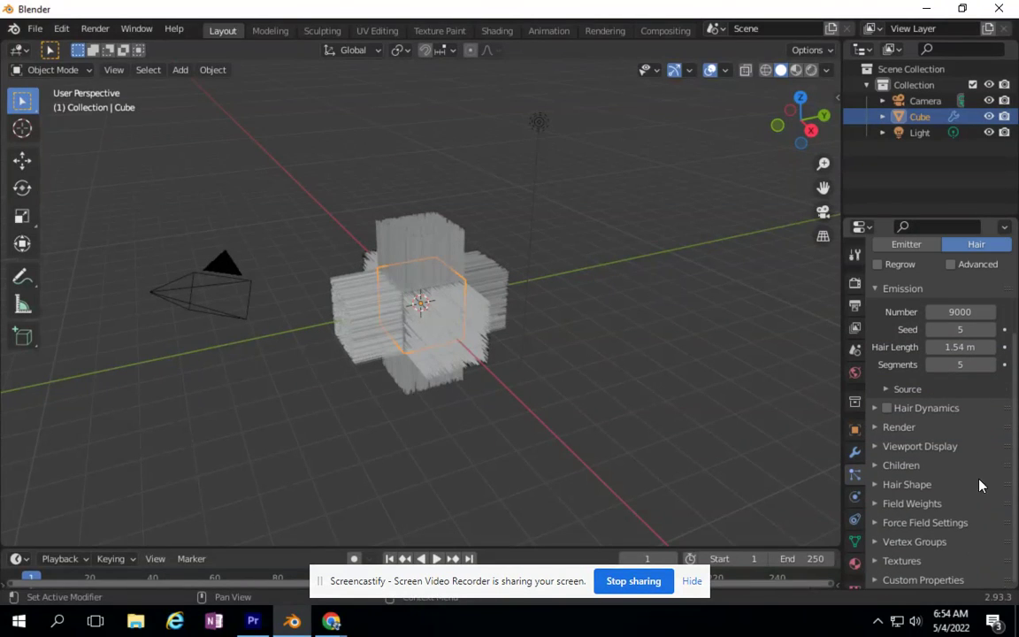
{"action": "left_click", "coordinate": [876, 427]}
{"action": "scroll", "coordinate": [974, 484], "scroll_direction": "down", "scroll_amount": 1}
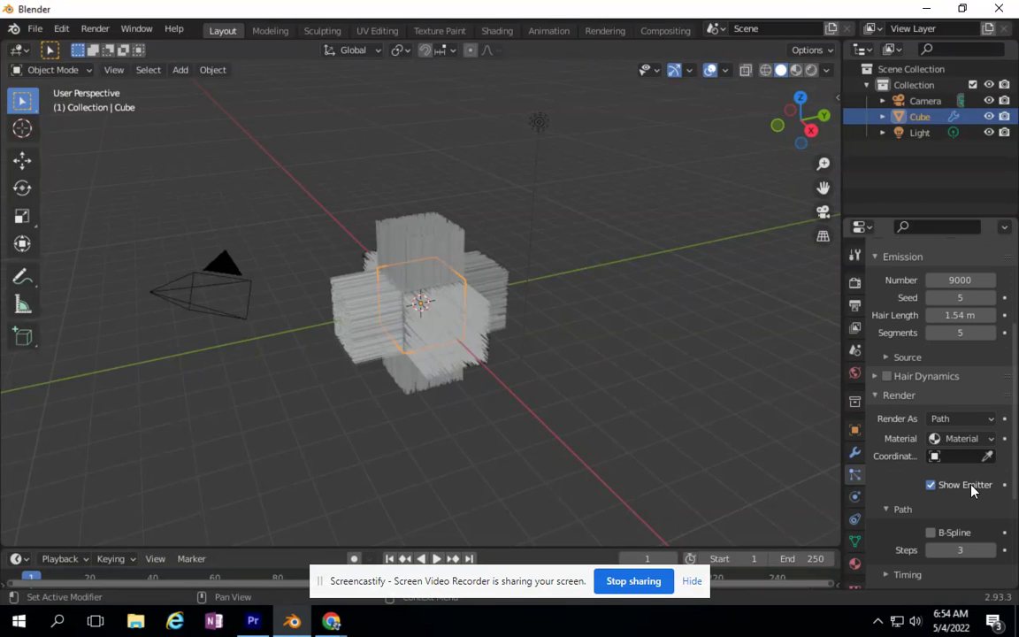
{"action": "left_click", "coordinate": [992, 550]}
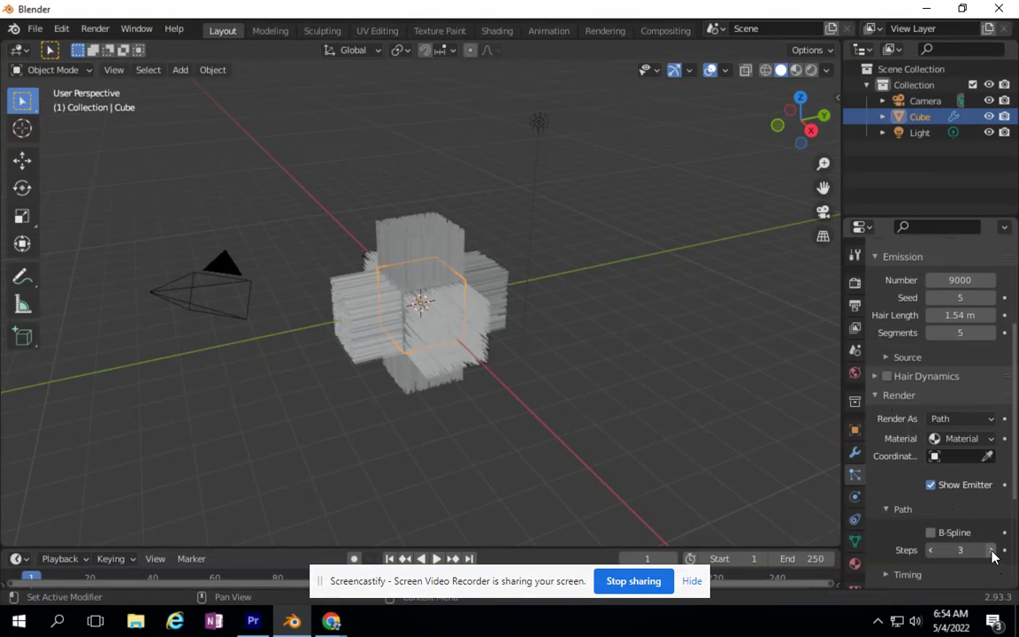
{"action": "left_click", "coordinate": [992, 550]}
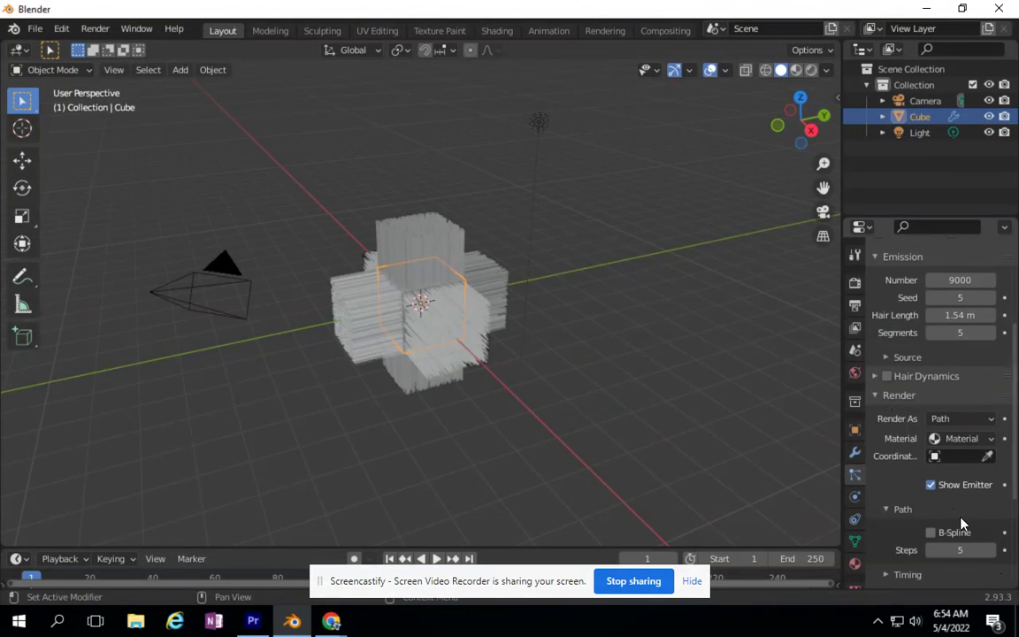
{"action": "left_click", "coordinate": [876, 398]}
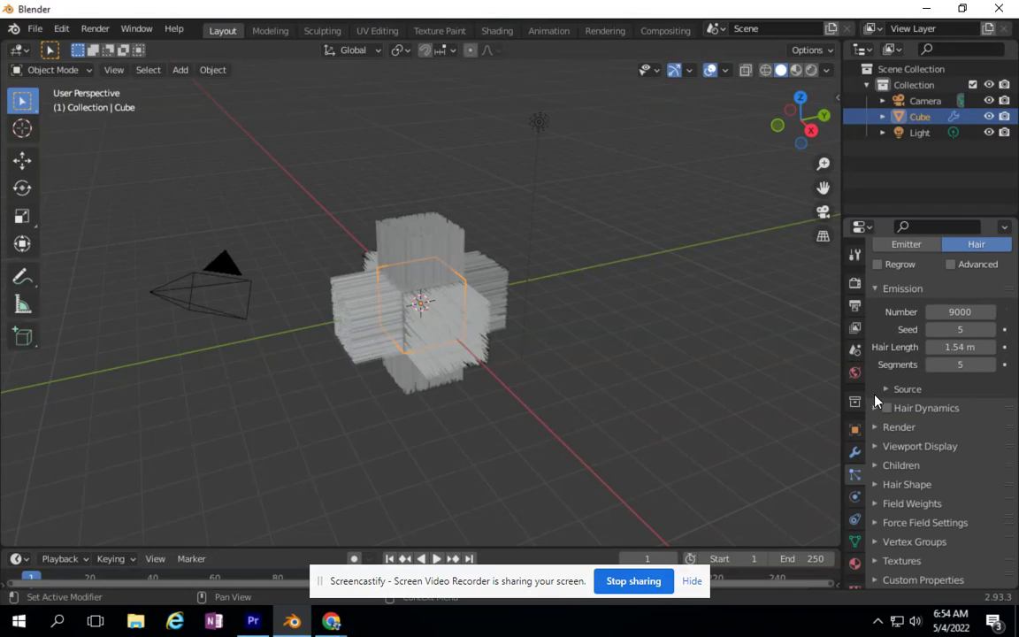
- Enable child hairs for the particle system, trying Simple and settling on Interpolated
{"action": "left_click", "coordinate": [875, 465]}
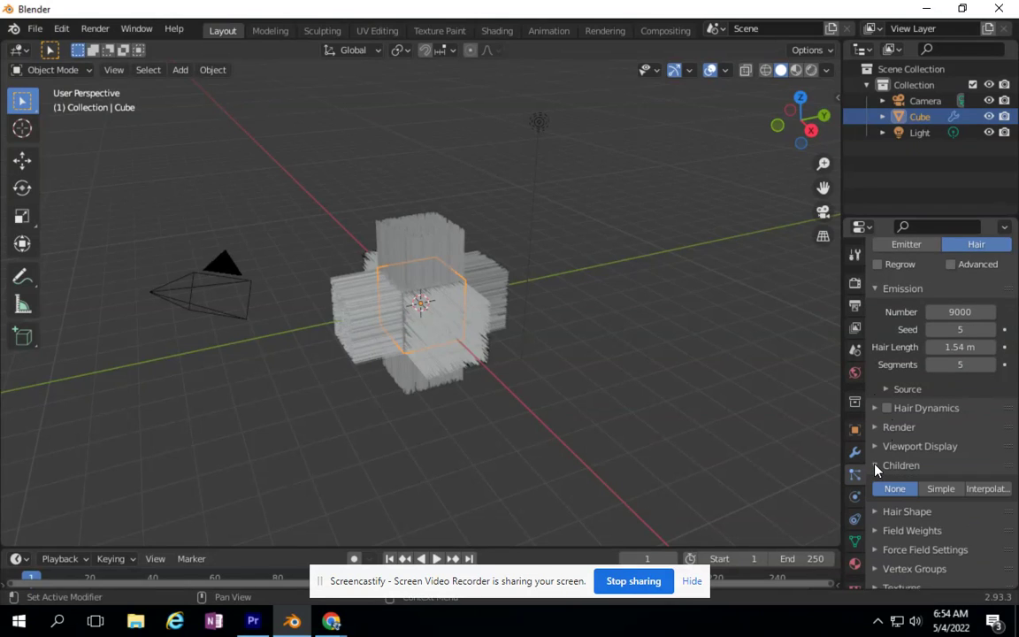
{"action": "left_click", "coordinate": [942, 489]}
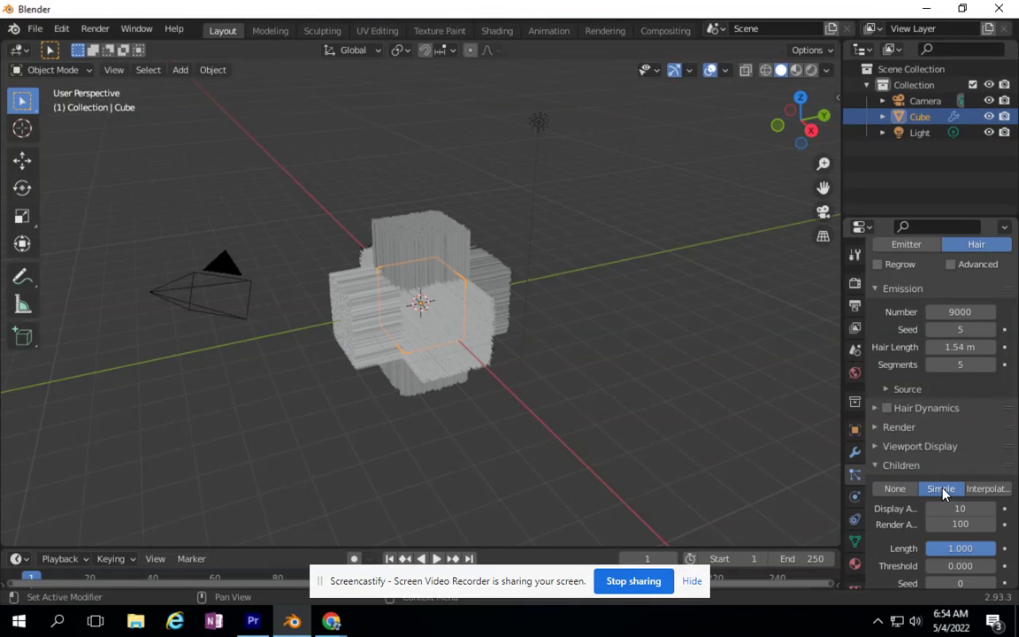
{"action": "left_click", "coordinate": [990, 491]}
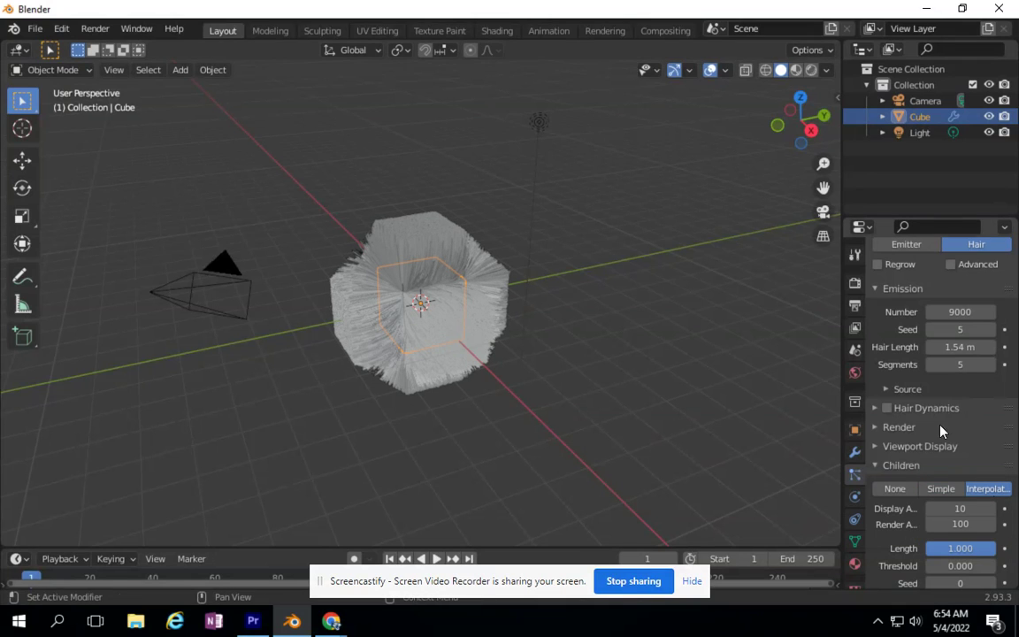
{"action": "scroll", "coordinate": [953, 448], "scroll_direction": "down", "scroll_amount": 3}
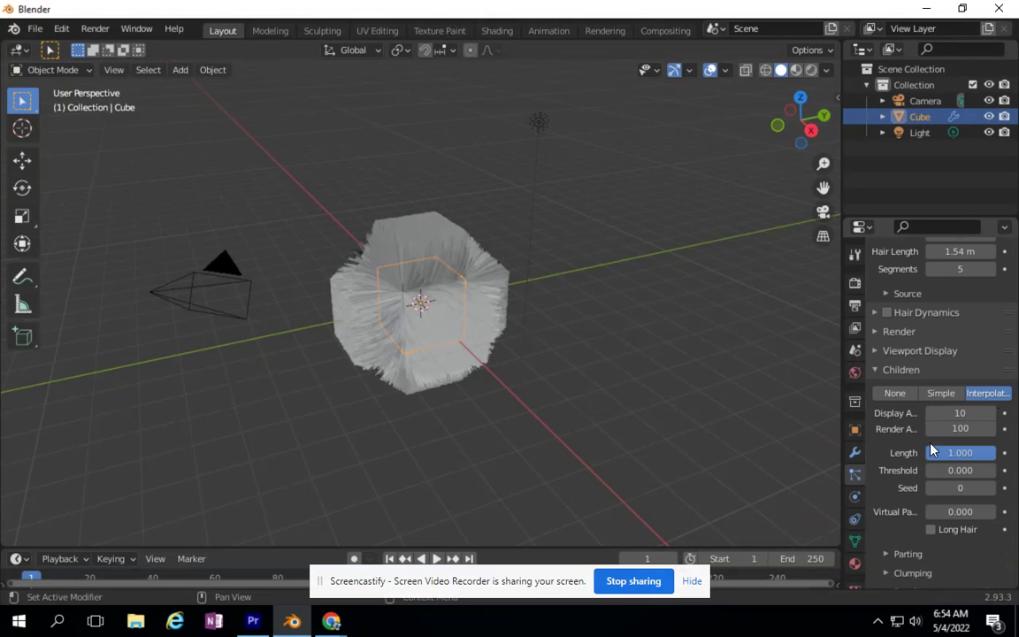
{"action": "scroll", "coordinate": [894, 394], "scroll_direction": "down", "scroll_amount": 3}
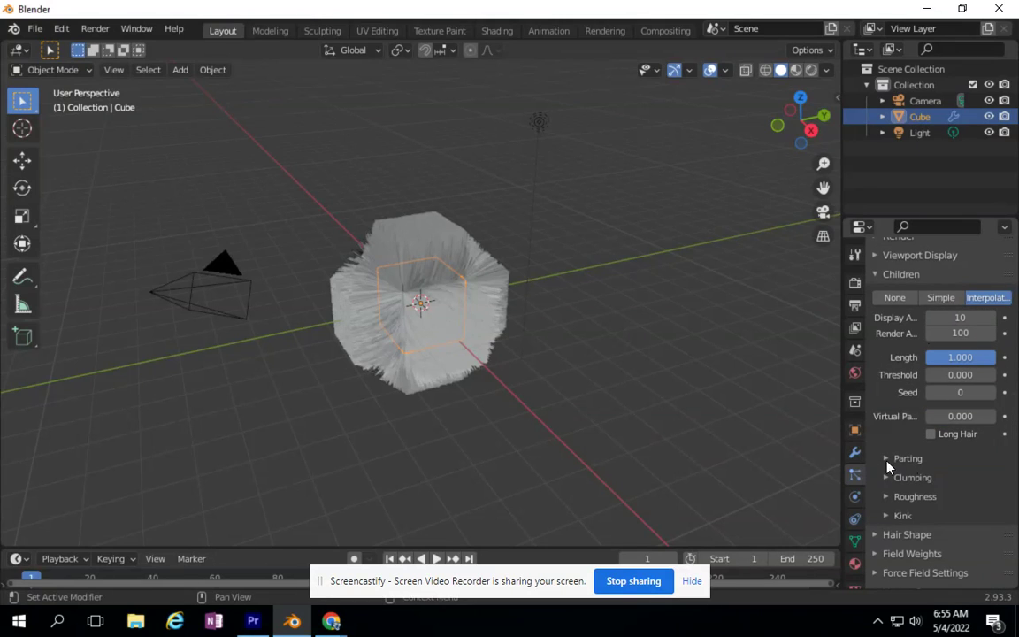
{"action": "left_click", "coordinate": [888, 462]}
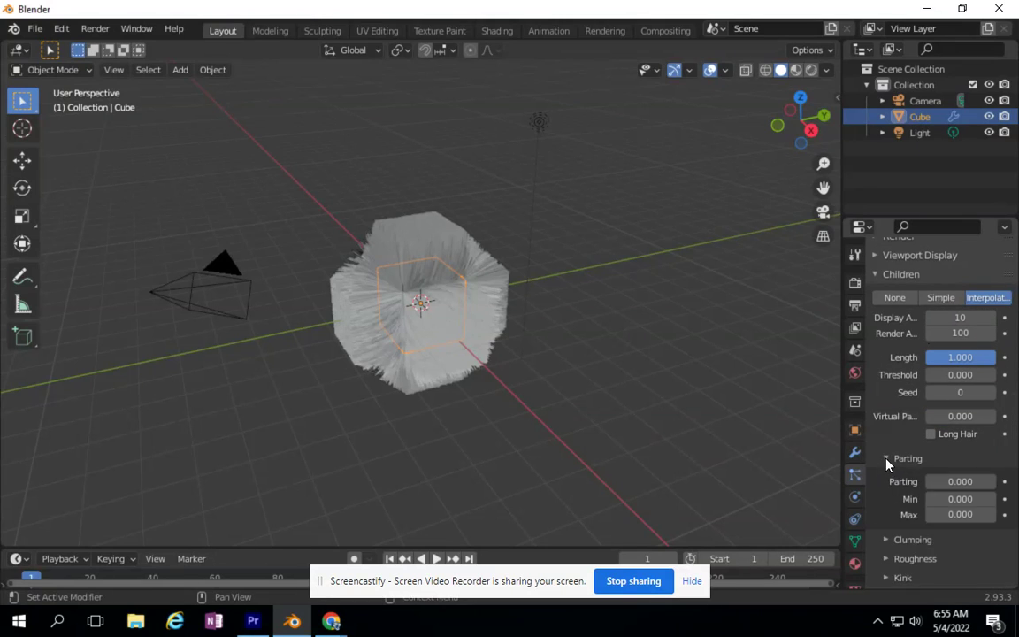
{"action": "left_click", "coordinate": [940, 482]}
{"action": "left_click", "coordinate": [953, 482]}
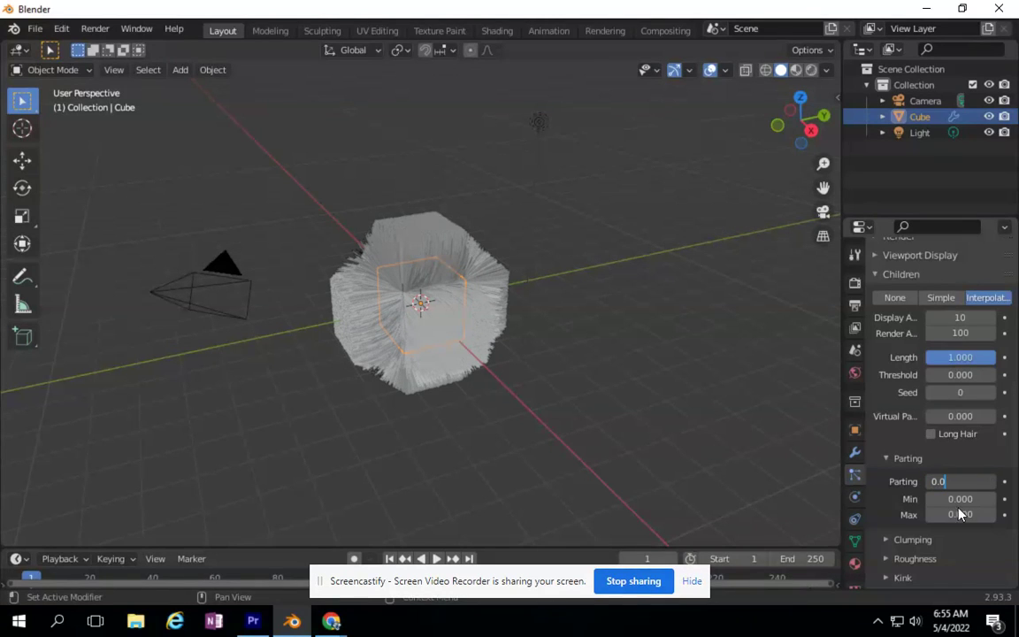
{"action": "left_click", "coordinate": [961, 499]}
{"action": "left_click", "coordinate": [963, 486]}
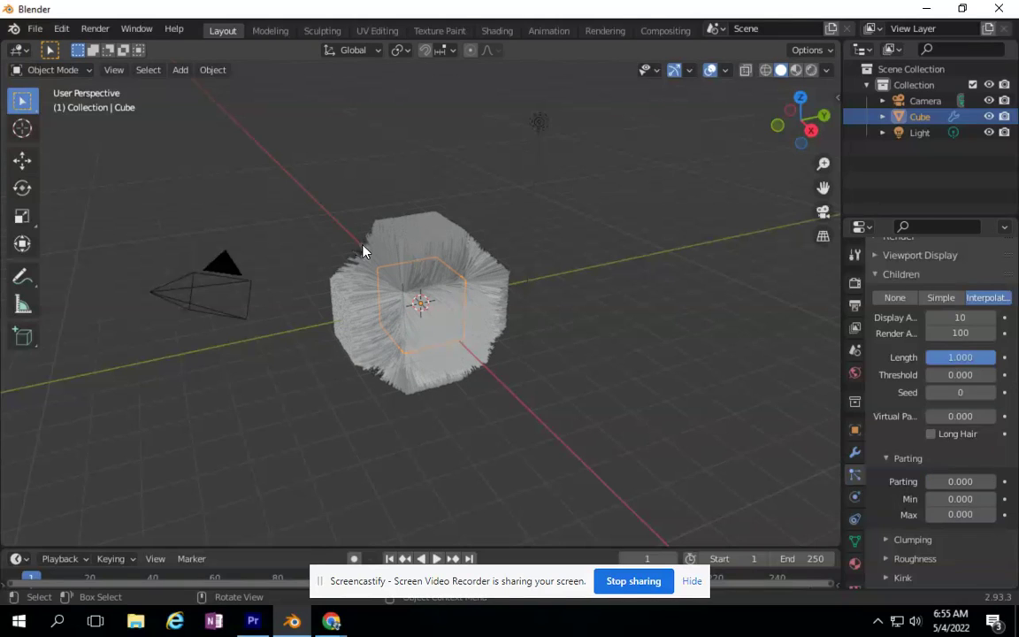
- Set the child hairs' Clump value to 0.5, and collapse the Parting and Clumping settings
{"action": "left_click", "coordinate": [888, 542]}
{"action": "scroll", "coordinate": [911, 531], "scroll_direction": "down", "scroll_amount": 4}
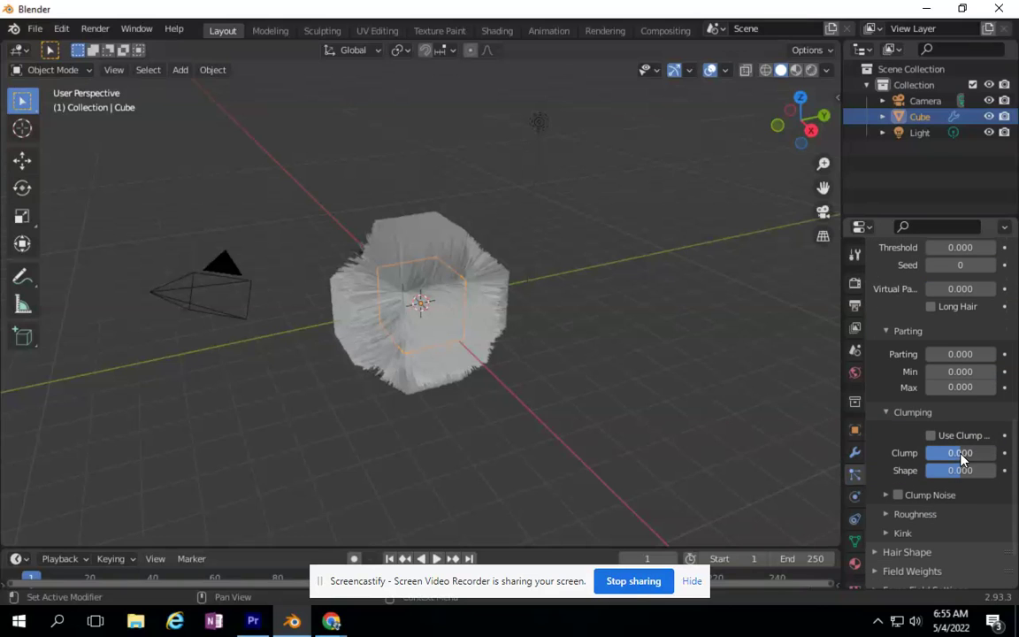
{"action": "mouse_move", "coordinate": [982, 458]}
{"action": "left_mouse_down"}
{"action": "mouse_move", "coordinate": [1013, 460]}
{"action": "mouse_move", "coordinate": [969, 472]}
{"action": "left_mouse_up"}
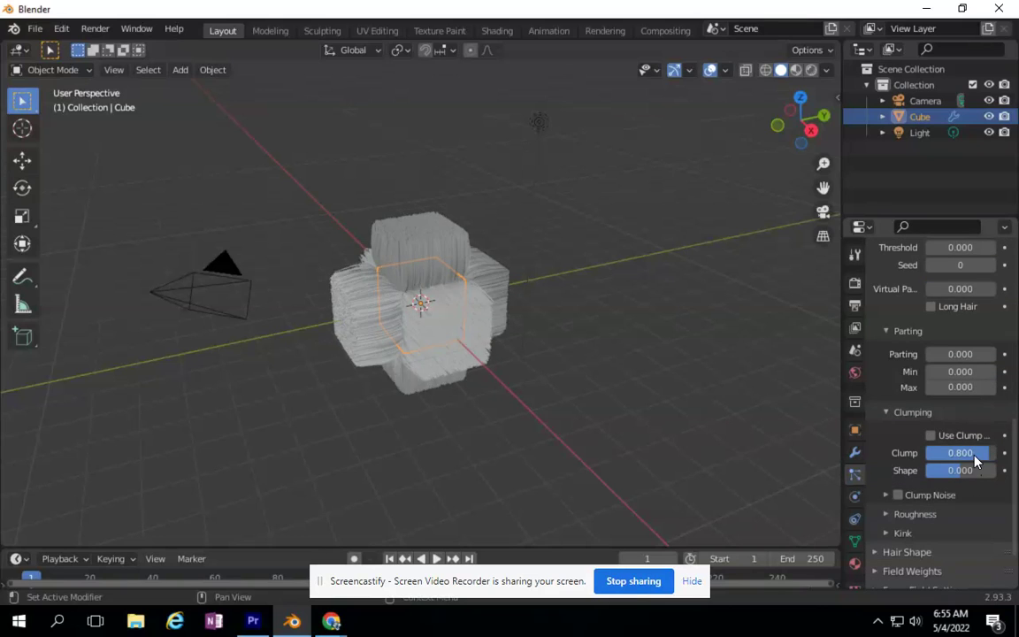
{"action": "left_click", "coordinate": [965, 456]}
{"action": "type", "text": "0.8"}
{"action": "type", "text": "5"}
{"action": "key", "text": "Return"}
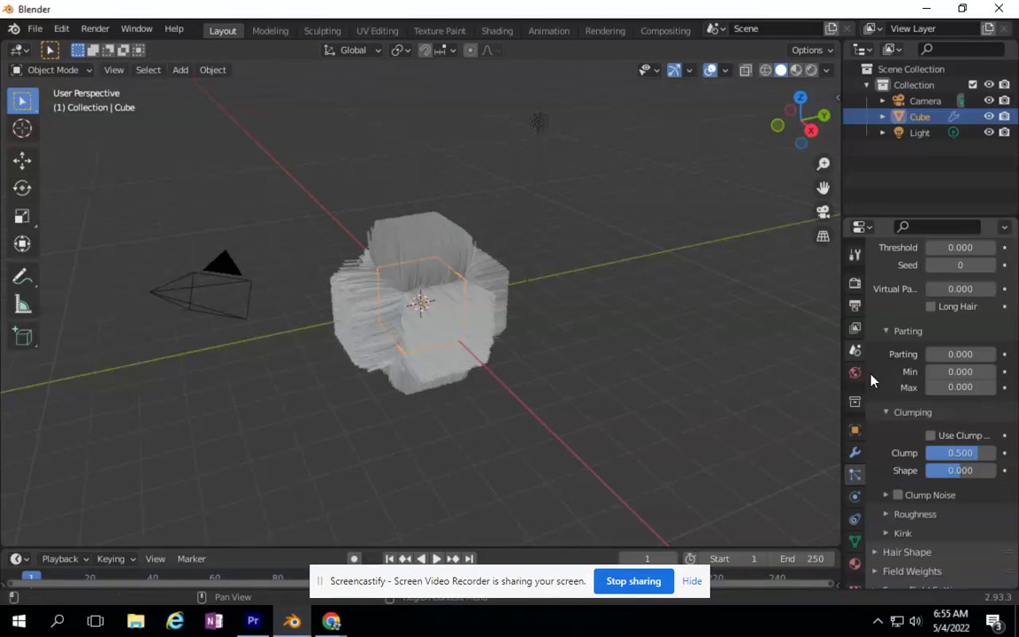
{"action": "left_click", "coordinate": [889, 516]}
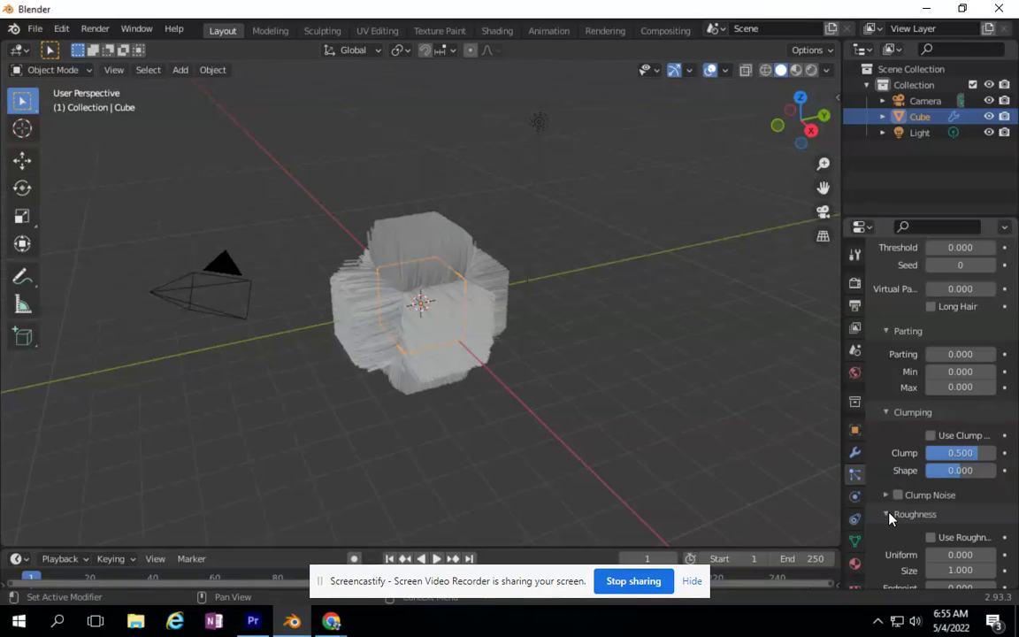
{"action": "left_click", "coordinate": [889, 516]}
{"action": "left_click", "coordinate": [889, 413]}
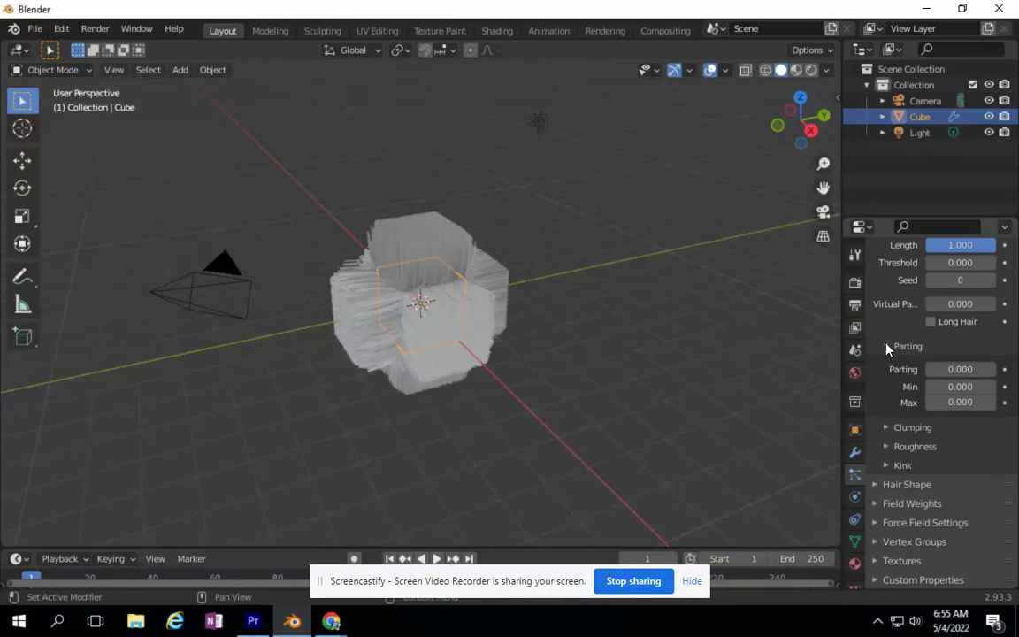
{"action": "left_click", "coordinate": [888, 346]}
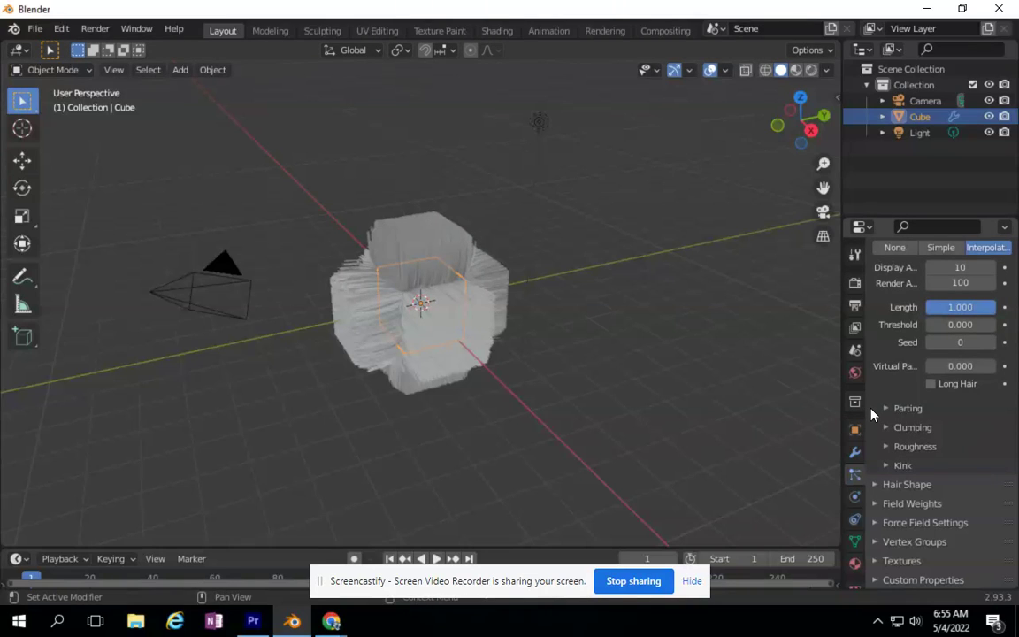
- Change the cube material's base color to red and show the viewport in Material Preview shading
{"action": "left_click", "coordinate": [856, 567]}
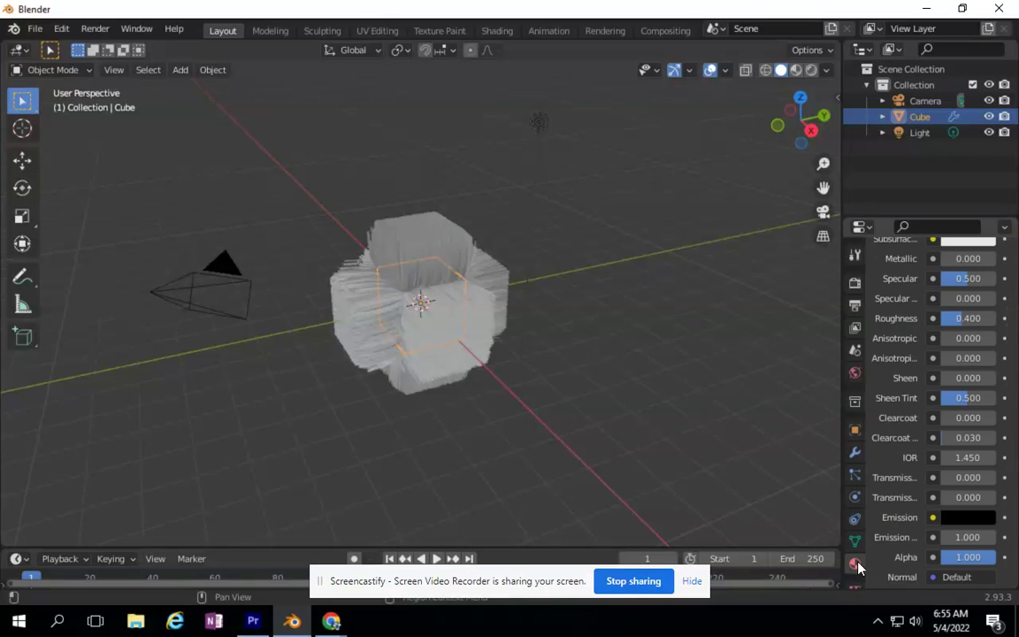
{"action": "scroll", "coordinate": [949, 485], "scroll_direction": "up", "scroll_amount": 10}
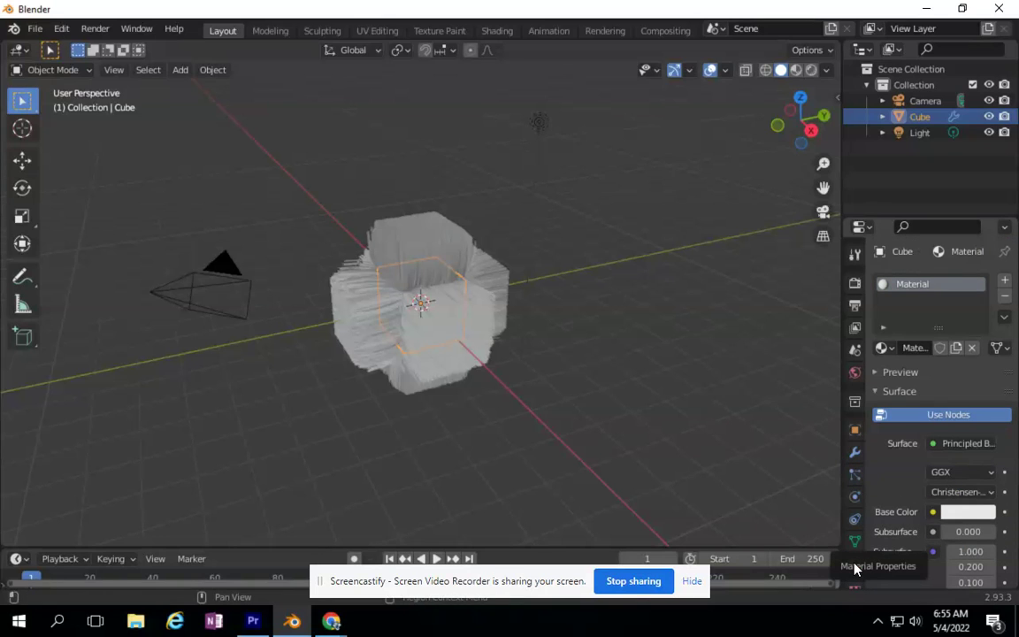
{"action": "left_click", "coordinate": [968, 513]}
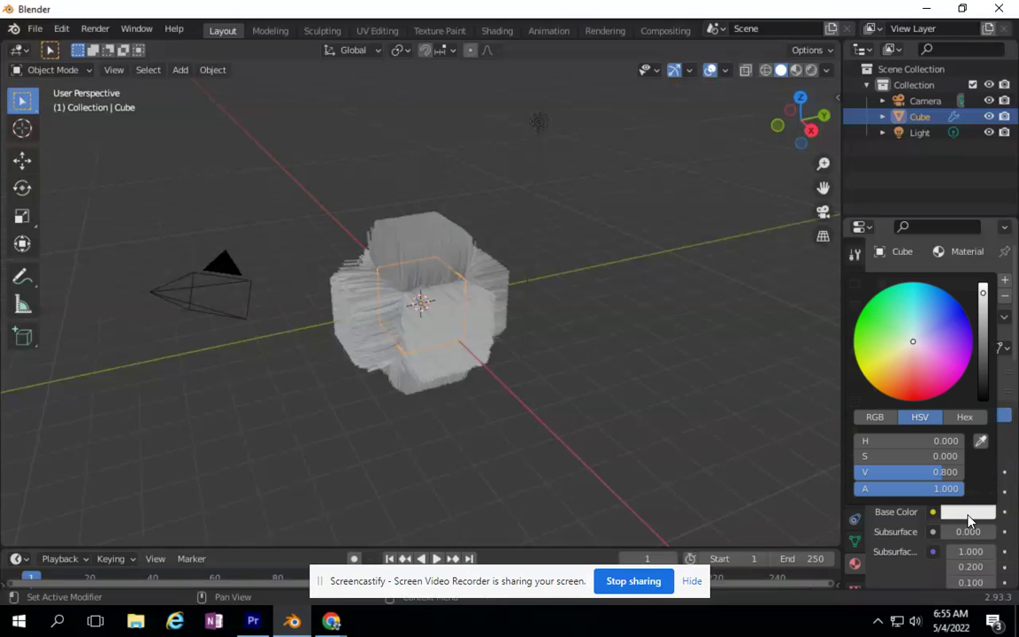
{"action": "left_click", "coordinate": [913, 392]}
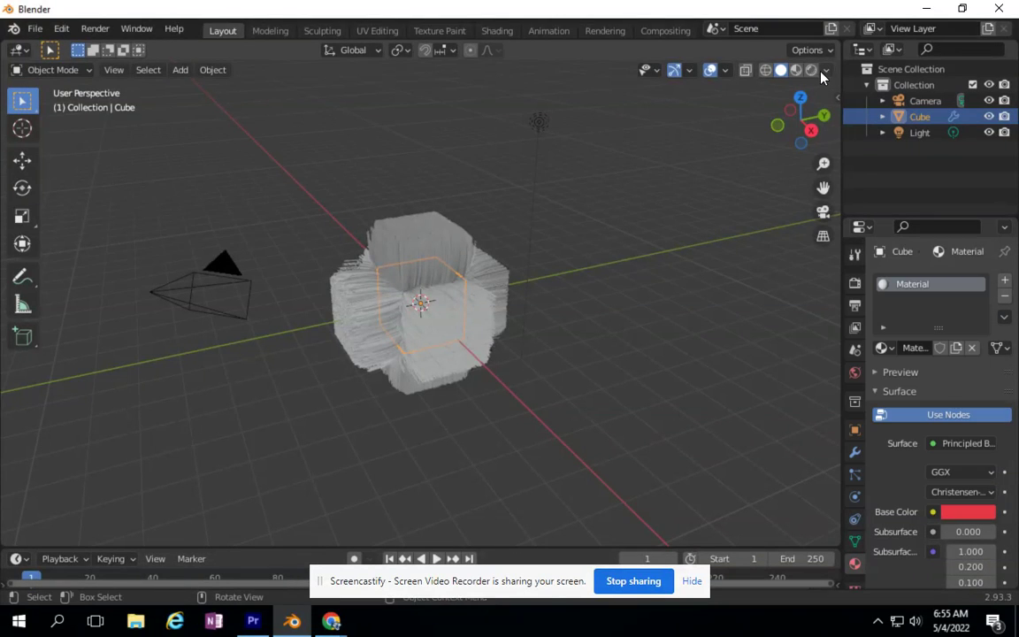
{"action": "left_click", "coordinate": [796, 70]}
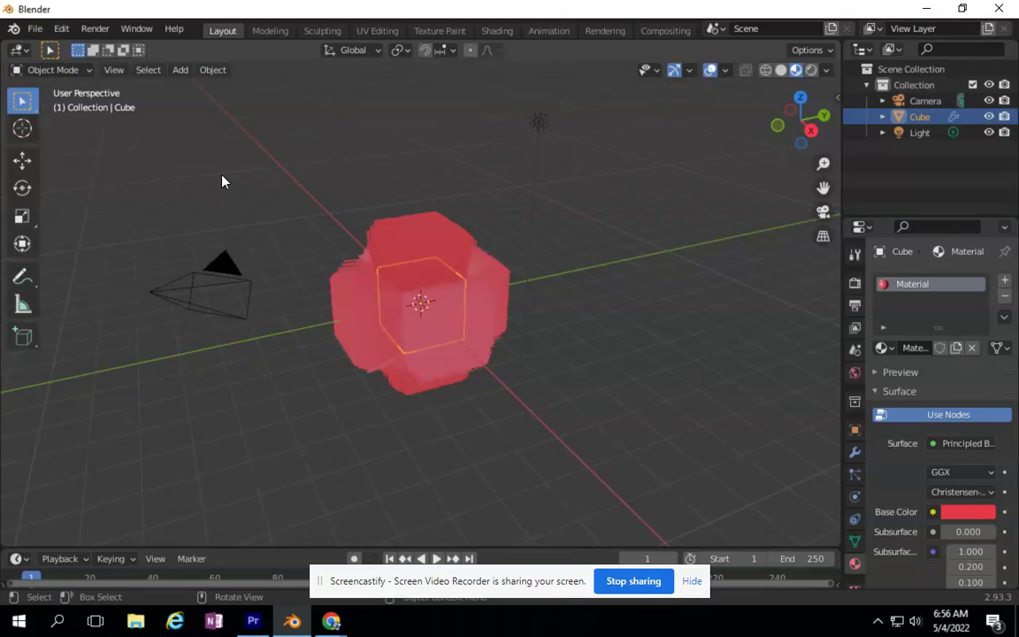
- Switch the cube to Particle Edit mode and comb the hair around it downward with the Comb brush
{"action": "left_click", "coordinate": [74, 71]}
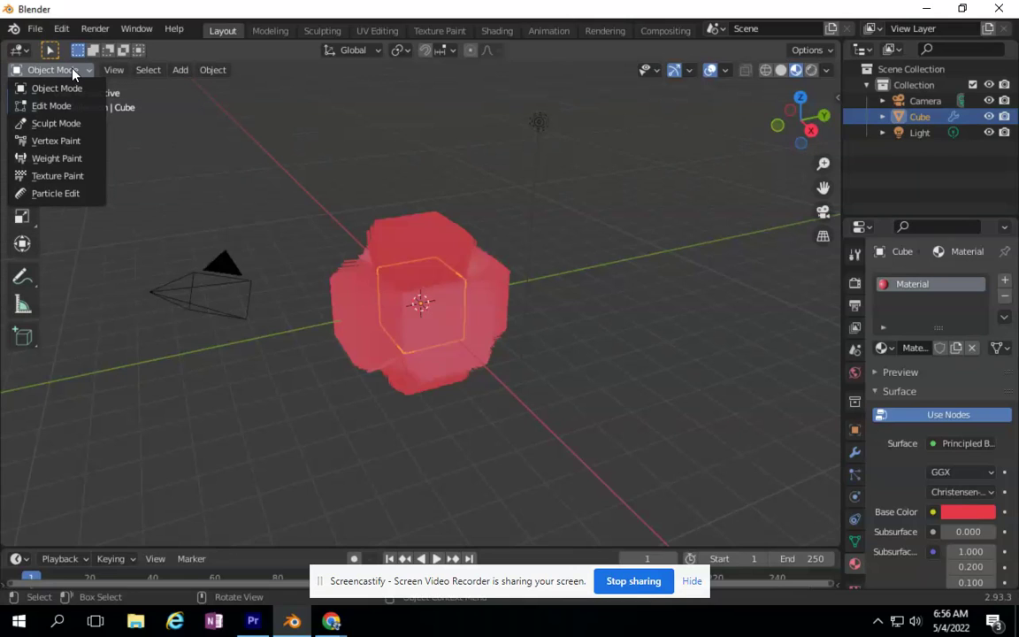
{"action": "left_click", "coordinate": [21, 195]}
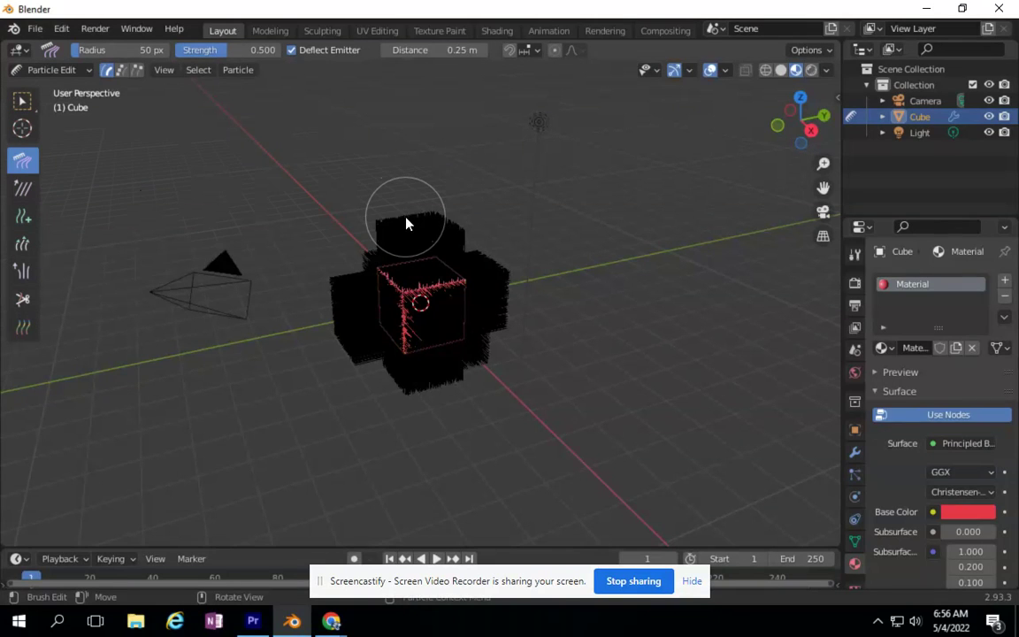
{"action": "left_click_drag", "start_coordinate": [406, 223], "coordinate": [363, 234]}
{"action": "mouse_move", "coordinate": [427, 215]}
{"action": "left_mouse_down"}
{"action": "mouse_move", "coordinate": [353, 242]}
{"action": "mouse_move", "coordinate": [339, 345]}
{"action": "mouse_move", "coordinate": [382, 382]}
{"action": "mouse_move", "coordinate": [446, 393]}
{"action": "mouse_move", "coordinate": [507, 310]}
{"action": "mouse_move", "coordinate": [478, 257]}
{"action": "mouse_move", "coordinate": [408, 303]}
{"action": "mouse_move", "coordinate": [355, 261]}
{"action": "mouse_move", "coordinate": [342, 324]}
{"action": "left_mouse_up"}
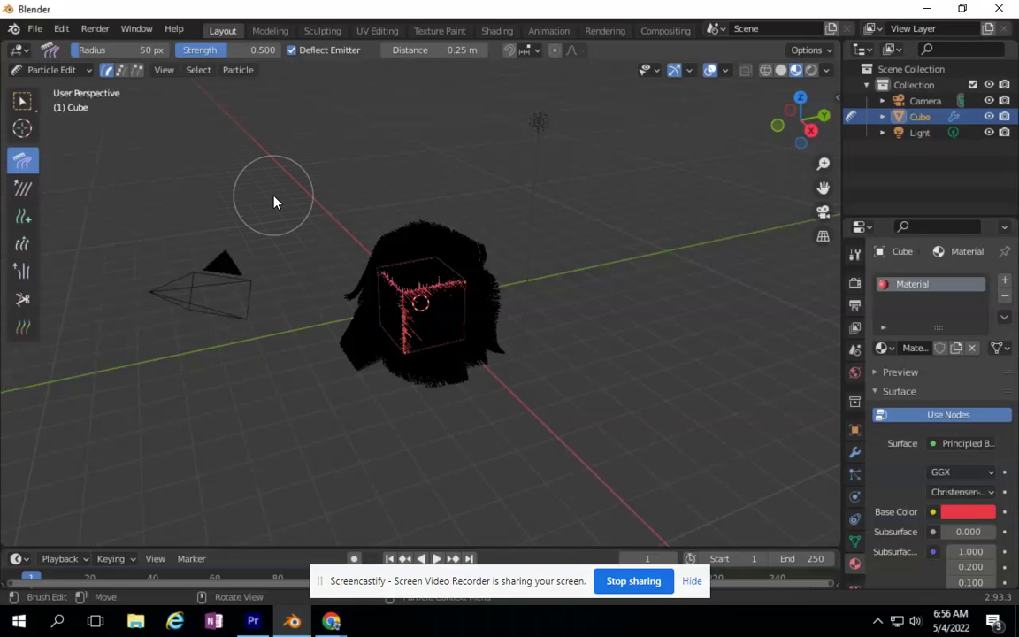
- Set the Comb brush radius to 25 px and lower its strength to about 0.389
{"action": "left_click", "coordinate": [146, 49]}
{"action": "type", "text": "25"}
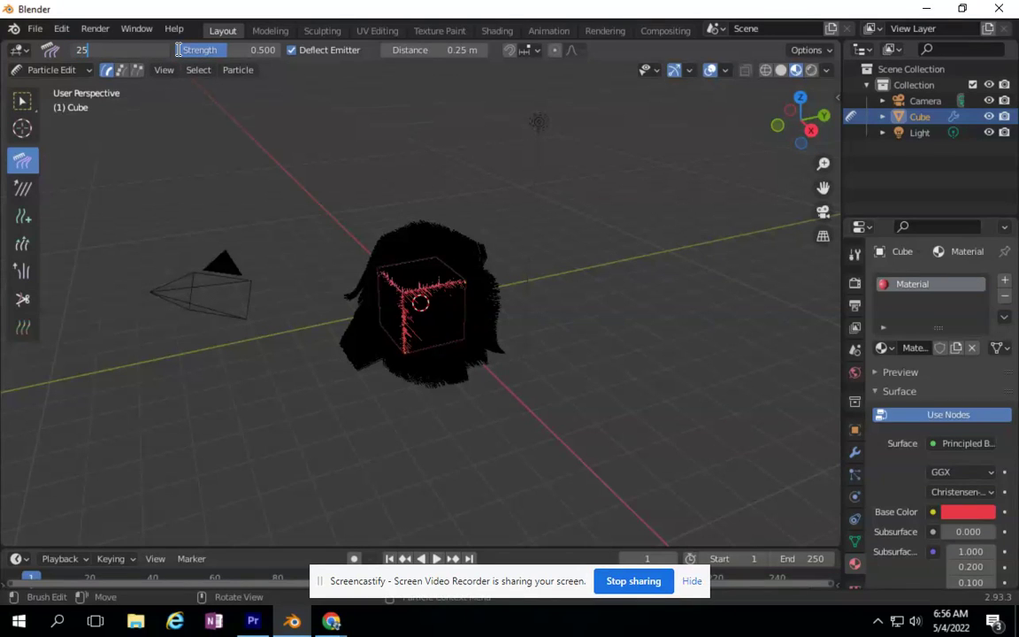
{"action": "key", "text": "Return"}
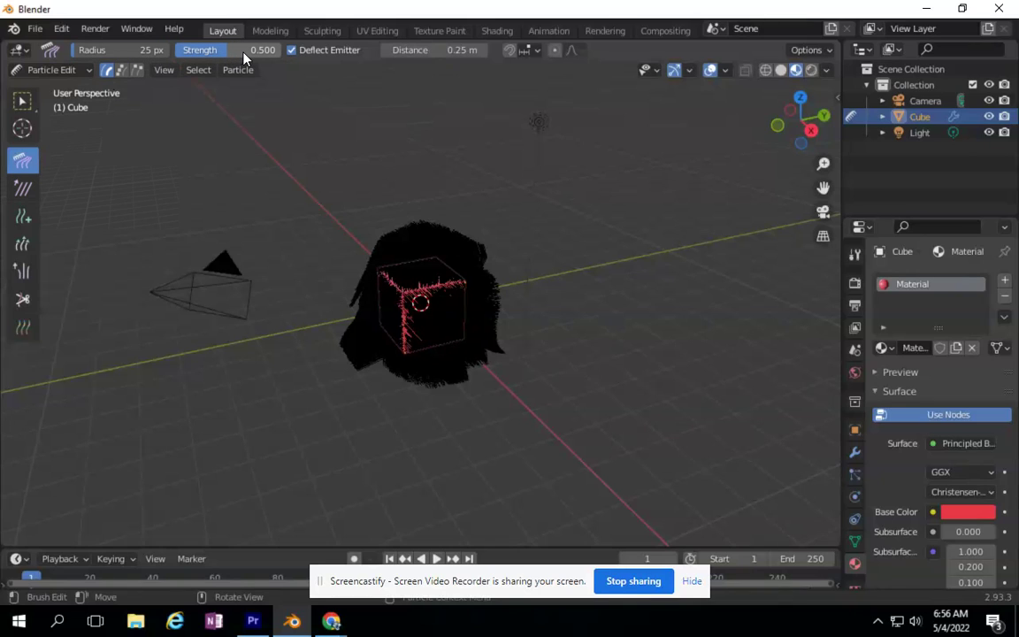
{"action": "left_click_drag", "start_coordinate": [244, 54], "coordinate": [232, 51]}
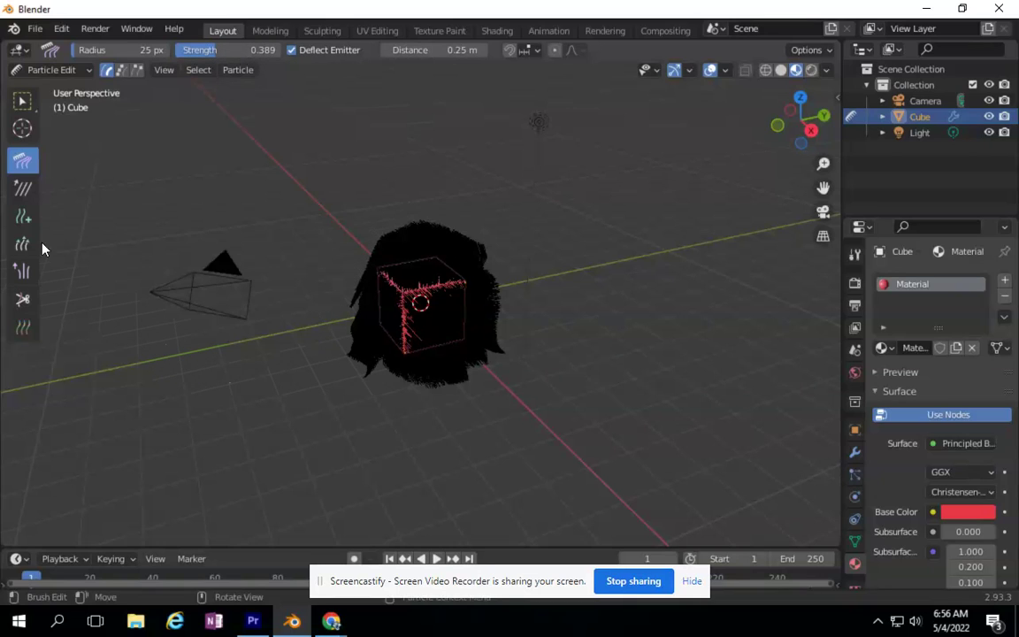
- Even out the hair around the cube with the Smooth brush and extend the hair on its side with the Length brush
{"action": "left_click", "coordinate": [21, 189]}
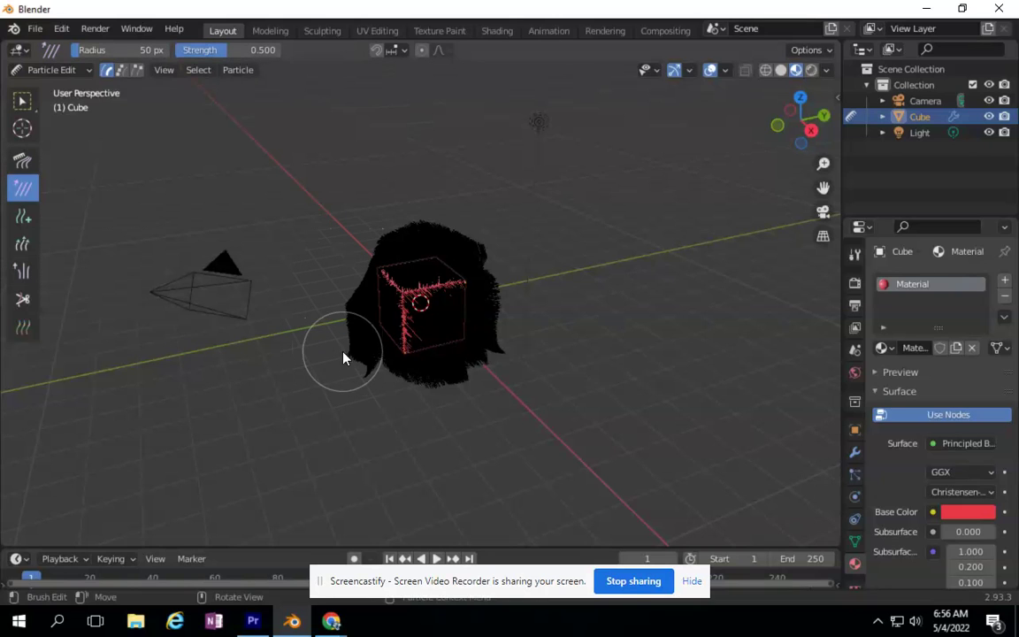
{"action": "mouse_move", "coordinate": [388, 300]}
{"action": "left_mouse_down"}
{"action": "mouse_move", "coordinate": [348, 282]}
{"action": "mouse_move", "coordinate": [550, 262]}
{"action": "mouse_move", "coordinate": [471, 323]}
{"action": "mouse_move", "coordinate": [469, 243]}
{"action": "mouse_move", "coordinate": [478, 257]}
{"action": "mouse_move", "coordinate": [237, 226]}
{"action": "left_mouse_up"}
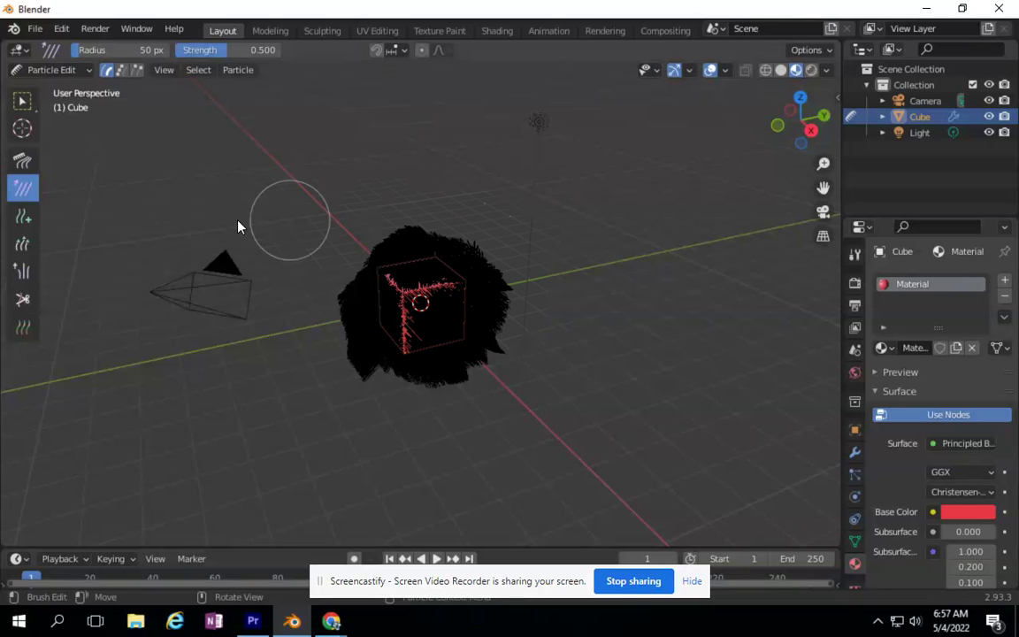
{"action": "left_click", "coordinate": [18, 216]}
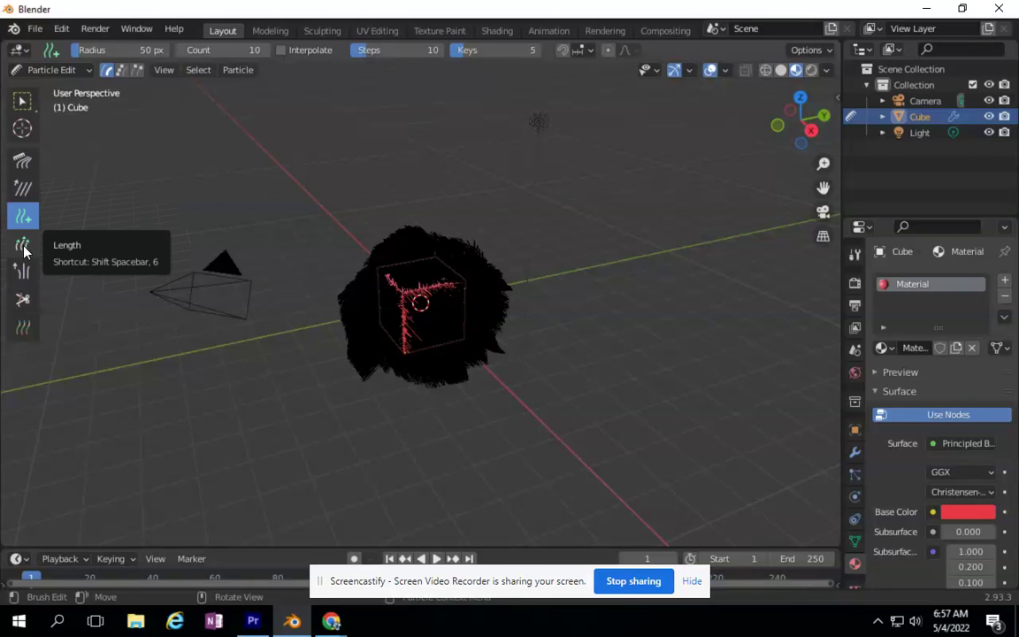
{"action": "left_click", "coordinate": [23, 243]}
{"action": "mouse_move", "coordinate": [346, 267]}
{"action": "left_mouse_down"}
{"action": "mouse_move", "coordinate": [341, 278]}
{"action": "mouse_move", "coordinate": [360, 294]}
{"action": "mouse_move", "coordinate": [371, 237]}
{"action": "mouse_move", "coordinate": [410, 271]}
{"action": "mouse_move", "coordinate": [227, 262]}
{"action": "left_mouse_up"}
- Puff up the hair on top of the cube using the Puff brush in Add mode
{"action": "left_click", "coordinate": [23, 271]}
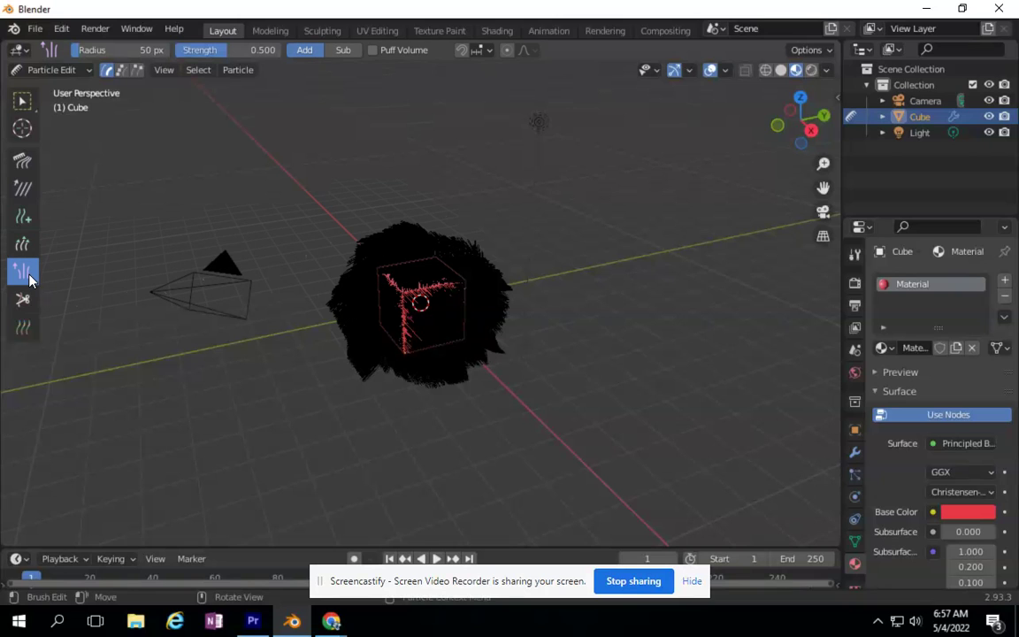
{"action": "left_click_drag", "start_coordinate": [462, 261], "coordinate": [482, 264]}
{"action": "mouse_move", "coordinate": [457, 249]}
{"action": "left_mouse_down"}
{"action": "mouse_move", "coordinate": [408, 250]}
{"action": "mouse_move", "coordinate": [368, 280]}
{"action": "mouse_move", "coordinate": [359, 319]}
{"action": "mouse_move", "coordinate": [396, 285]}
{"action": "left_mouse_up"}
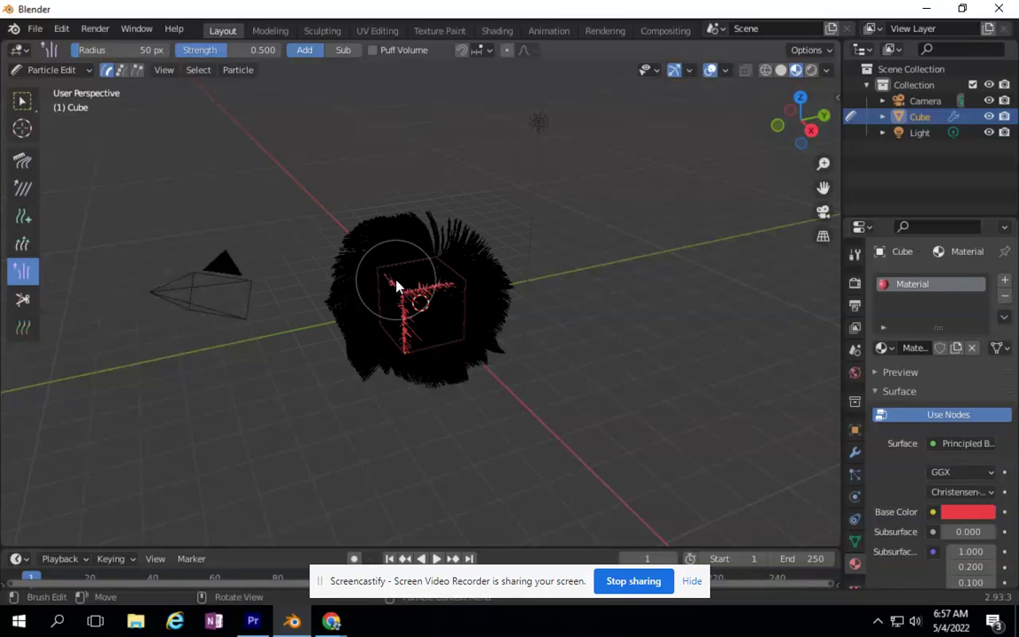
- Set the Cut brush radius to 25 px and cut the hair off the cube's front face
{"action": "left_click", "coordinate": [23, 300]}
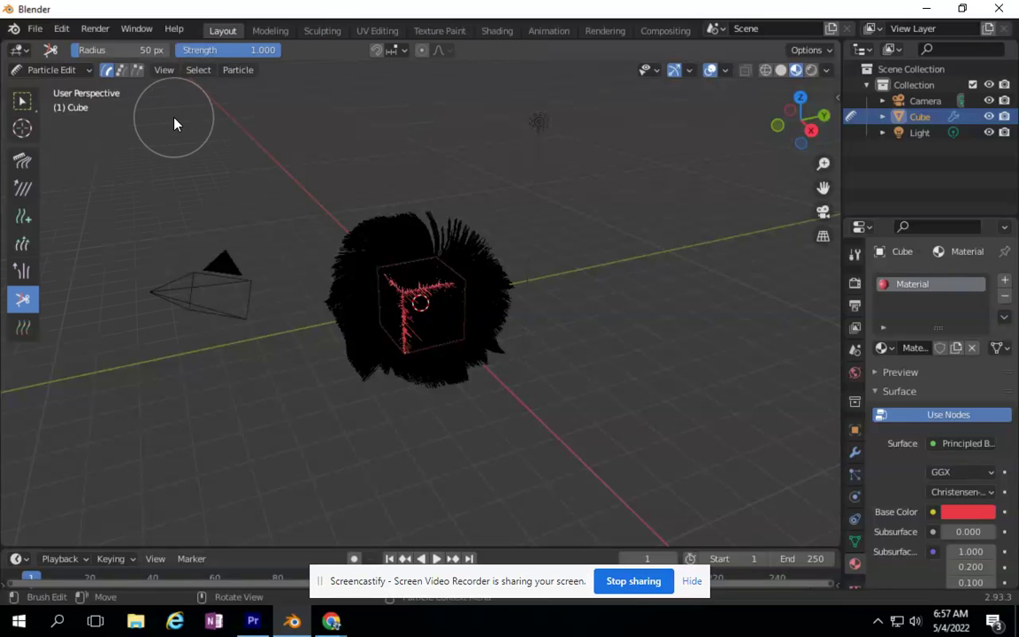
{"action": "left_click", "coordinate": [151, 50]}
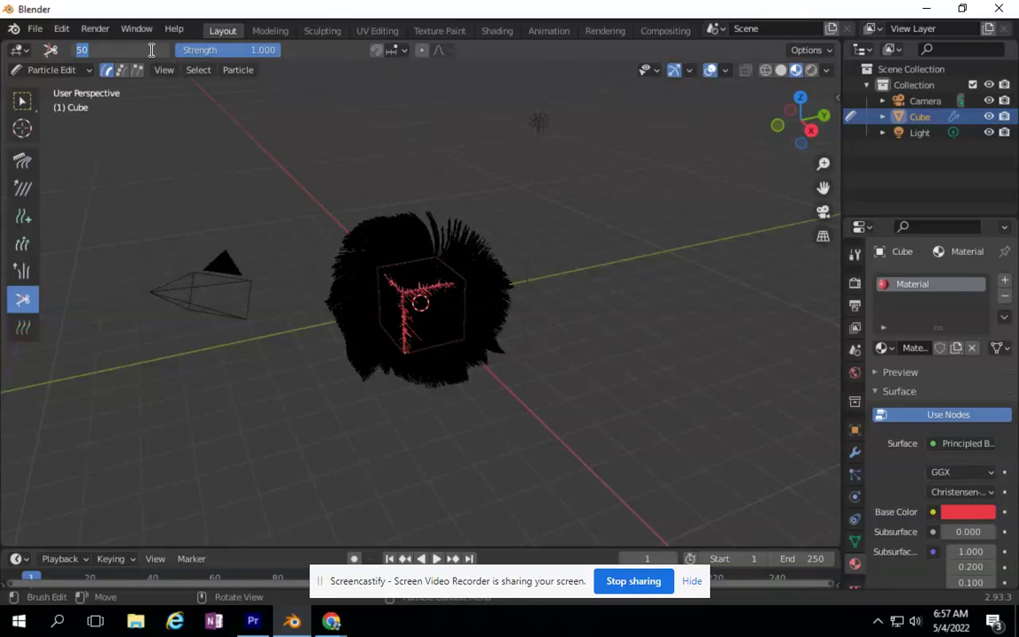
{"action": "type", "text": "25"}
{"action": "key", "text": "Return"}
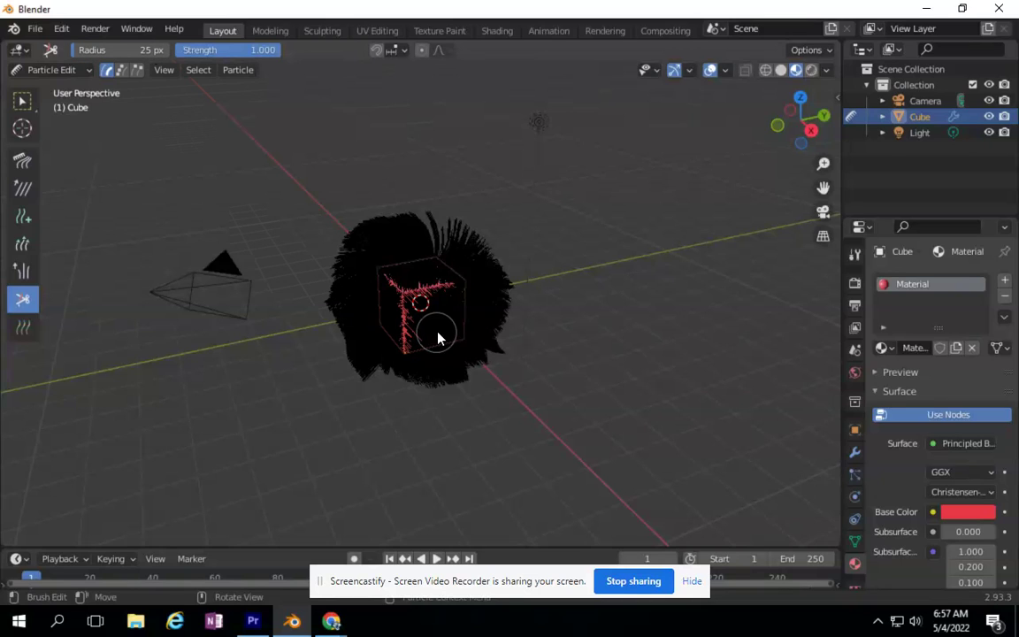
{"action": "mouse_move", "coordinate": [435, 327]}
{"action": "left_mouse_down"}
{"action": "mouse_move", "coordinate": [448, 299]}
{"action": "mouse_move", "coordinate": [425, 309]}
{"action": "mouse_move", "coordinate": [421, 330]}
{"action": "mouse_move", "coordinate": [445, 337]}
{"action": "mouse_move", "coordinate": [454, 335]}
{"action": "mouse_move", "coordinate": [409, 302]}
{"action": "left_mouse_up"}
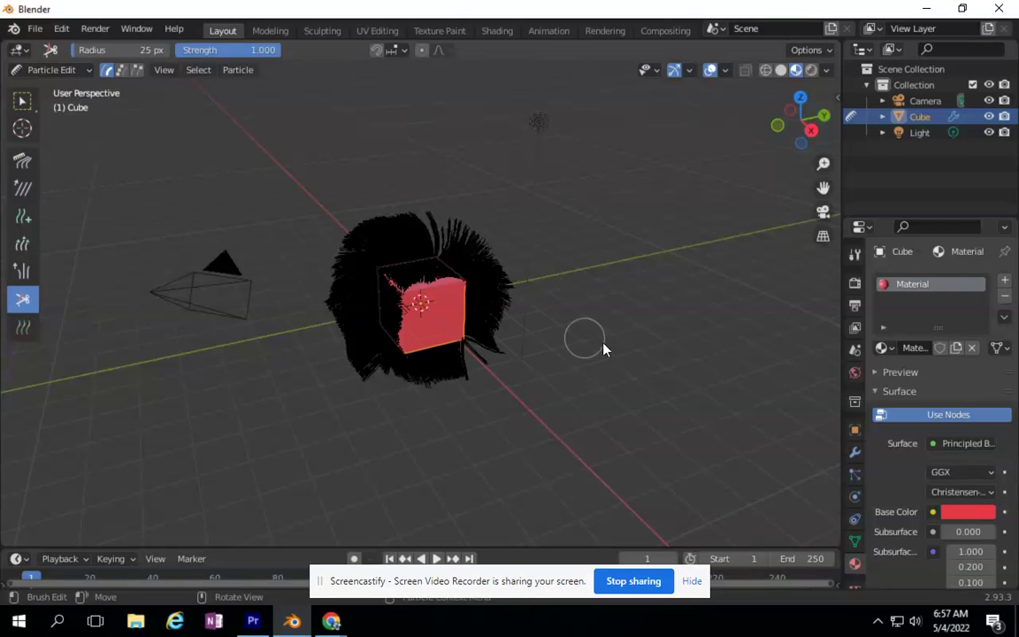
- Smooth the hair around the cube's back corner with the Smooth brush
{"action": "left_click_drag", "start_coordinate": [801, 132], "coordinate": [434, 169]}
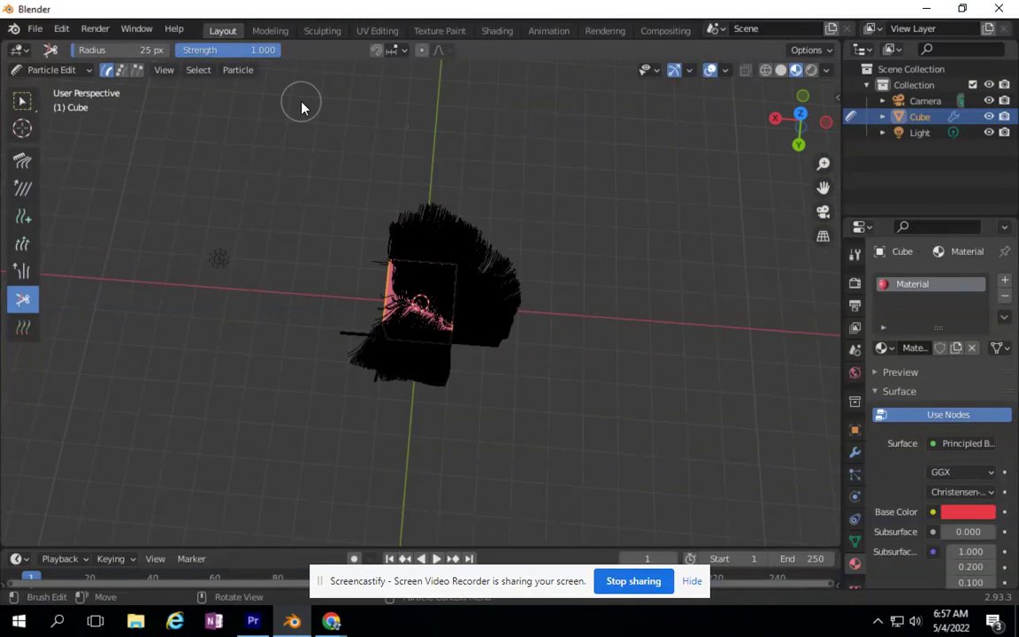
{"action": "left_click", "coordinate": [23, 189]}
{"action": "mouse_move", "coordinate": [491, 375]}
{"action": "left_mouse_down"}
{"action": "mouse_move", "coordinate": [455, 376]}
{"action": "mouse_move", "coordinate": [519, 278]}
{"action": "mouse_move", "coordinate": [489, 364]}
{"action": "mouse_move", "coordinate": [689, 303]}
{"action": "mouse_move", "coordinate": [466, 376]}
{"action": "mouse_move", "coordinate": [497, 330]}
{"action": "mouse_move", "coordinate": [496, 357]}
{"action": "mouse_move", "coordinate": [630, 382]}
{"action": "left_mouse_up"}
- Cut the hair off the cube's underside with the Cut brush
{"action": "left_click_drag", "start_coordinate": [784, 131], "coordinate": [285, 471]}
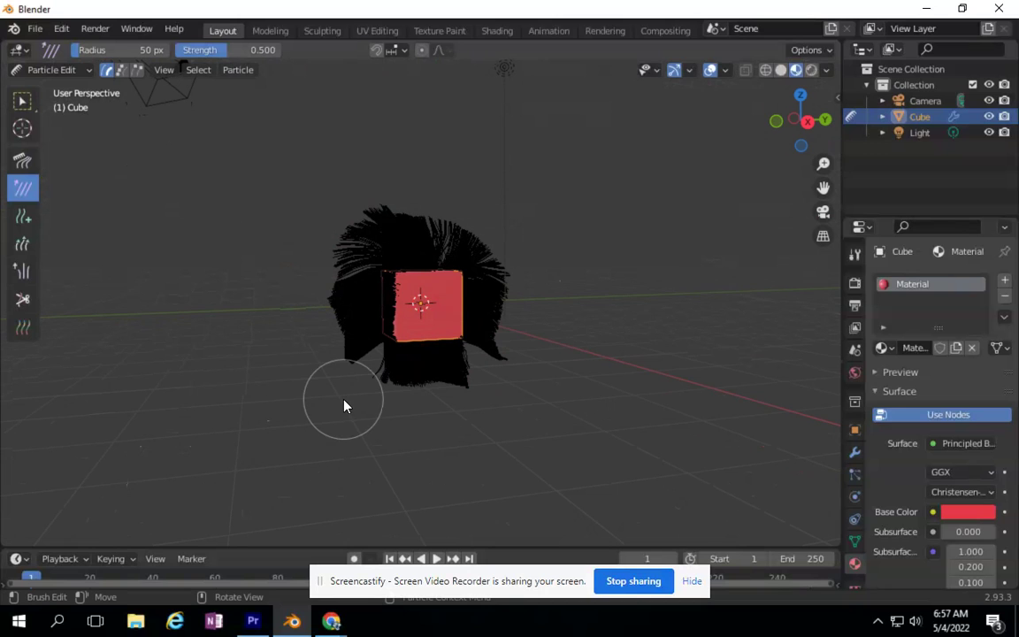
{"action": "left_click_drag", "start_coordinate": [808, 121], "coordinate": [767, 532]}
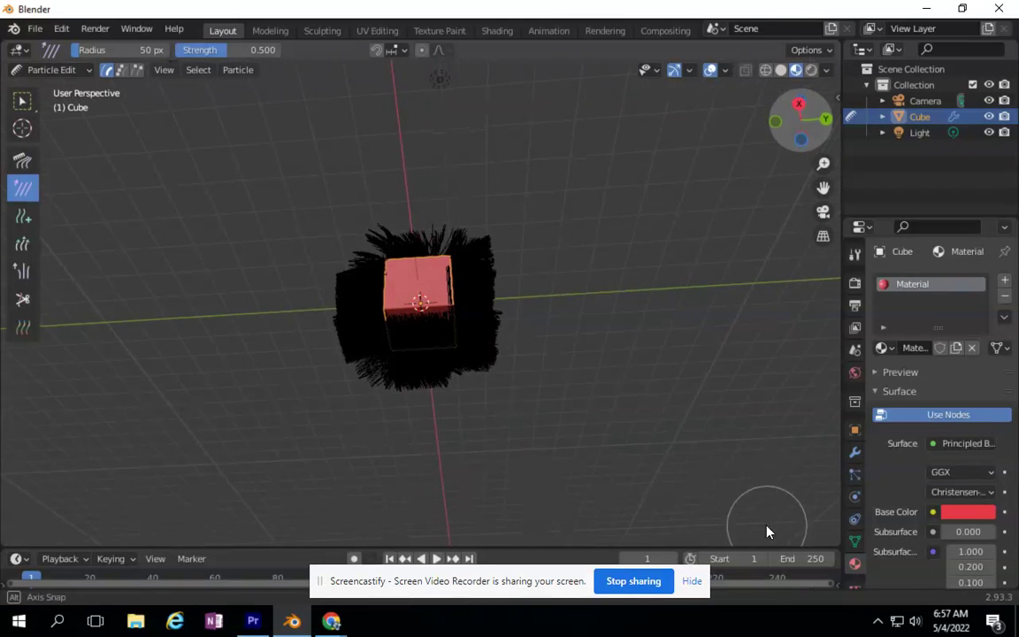
{"action": "left_click", "coordinate": [23, 299]}
{"action": "mouse_move", "coordinate": [416, 348]}
{"action": "left_mouse_down"}
{"action": "mouse_move", "coordinate": [409, 332]}
{"action": "mouse_move", "coordinate": [420, 341]}
{"action": "mouse_move", "coordinate": [436, 330]}
{"action": "left_mouse_up"}
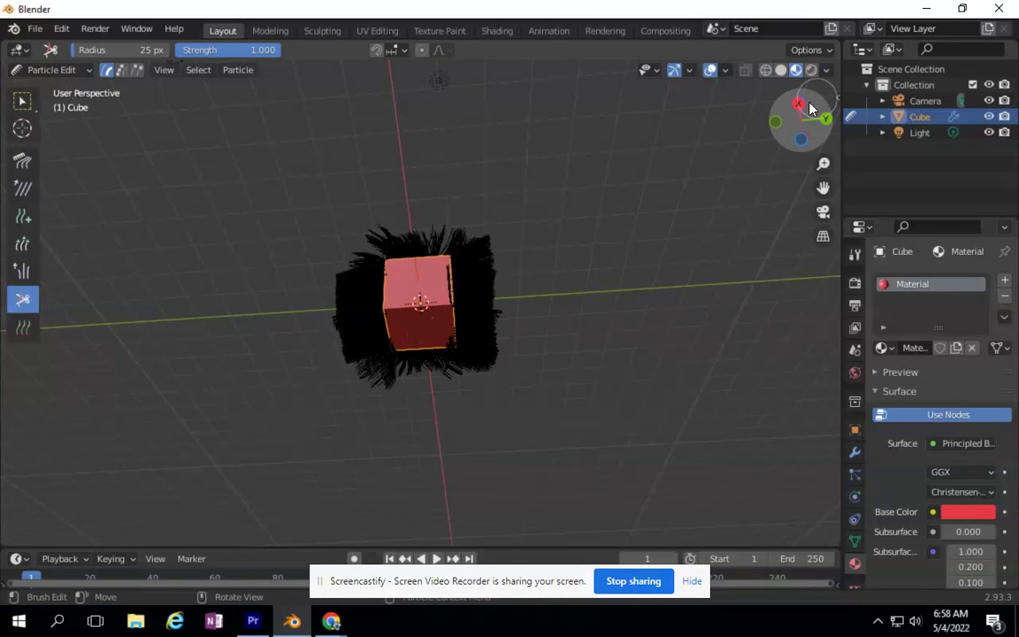
{"action": "left_click_drag", "start_coordinate": [810, 107], "coordinate": [799, 221]}
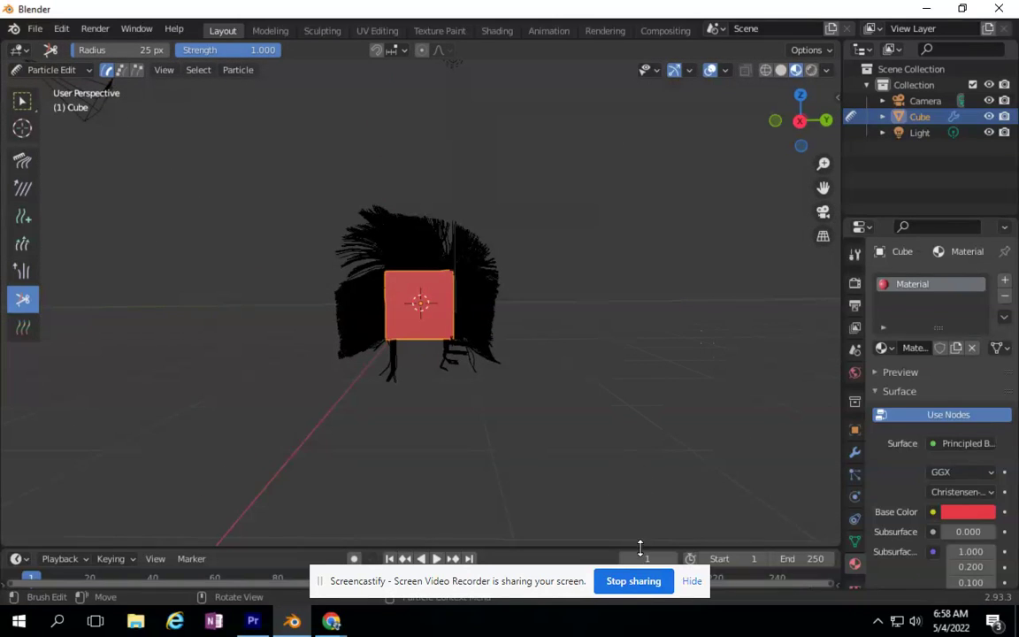